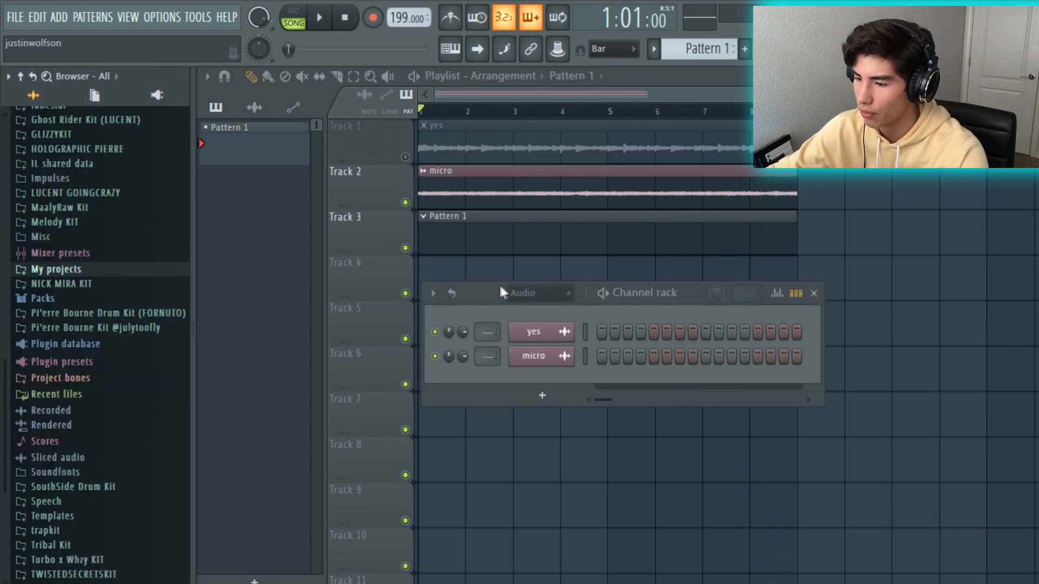
Stop playback and add the Bucketlist Crash sample to the channel rack as a new channel.
drag(500, 287, 644, 213)
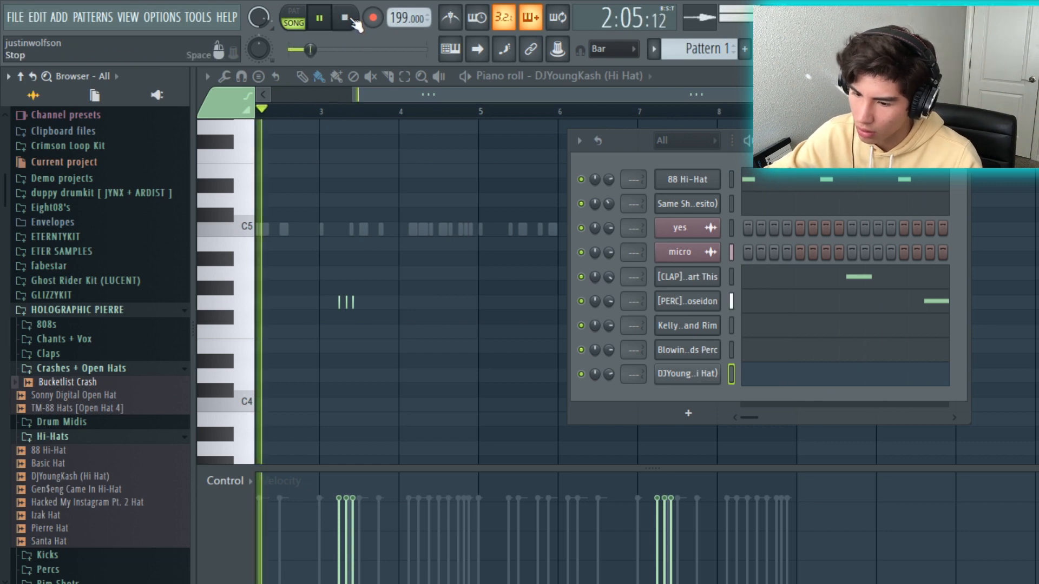
key(space)
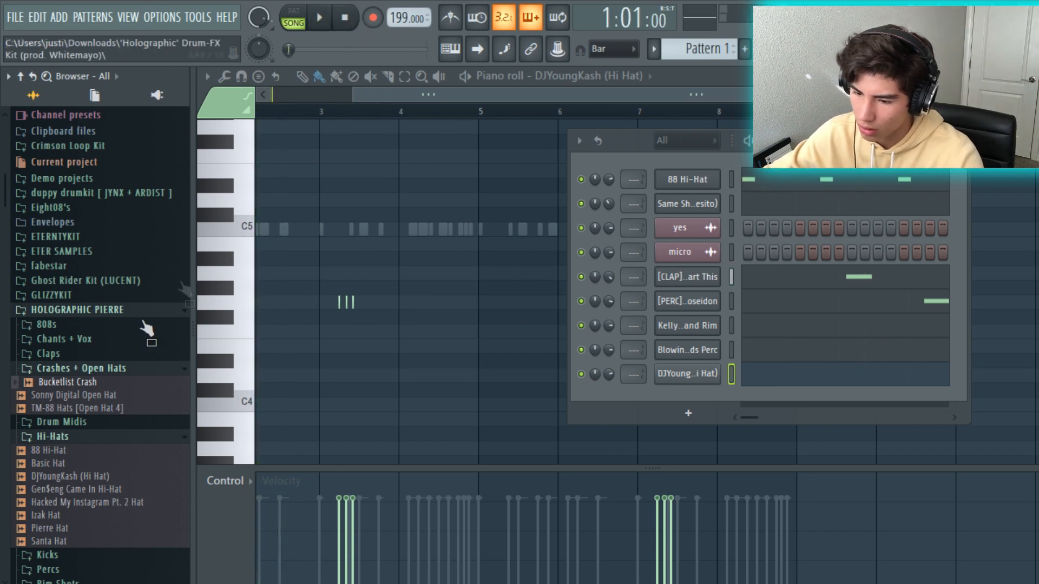
drag(112, 386, 741, 403)
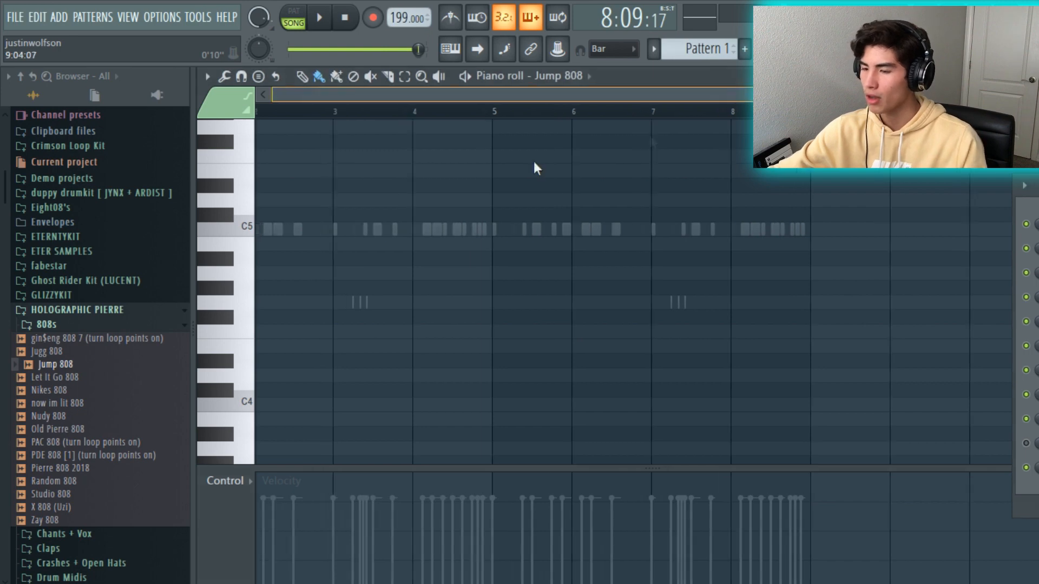
Show the channel rack and play the song to hear the drums with the loop, and stop playback.
key(F6)
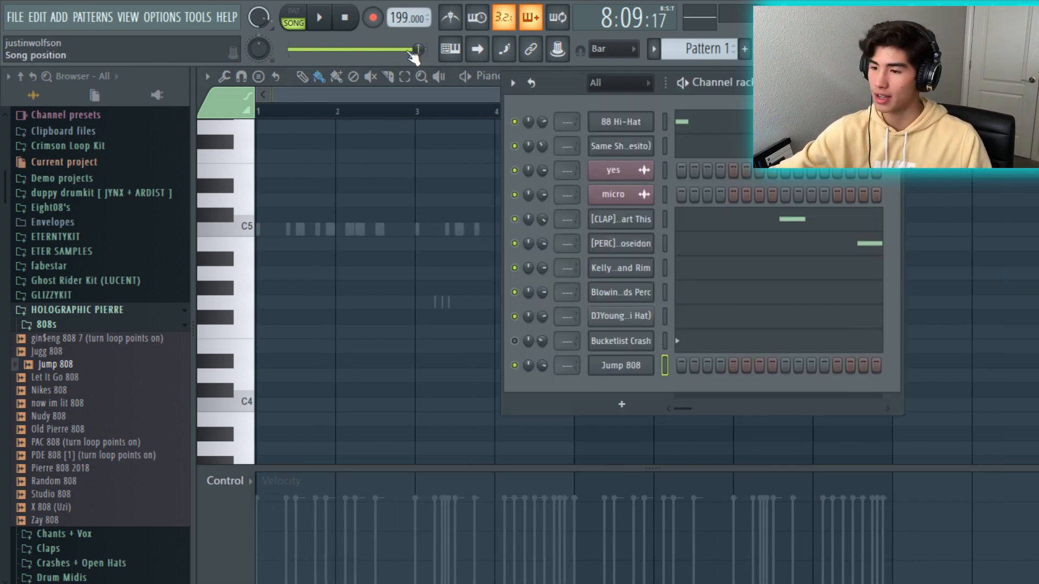
click(329, 17)
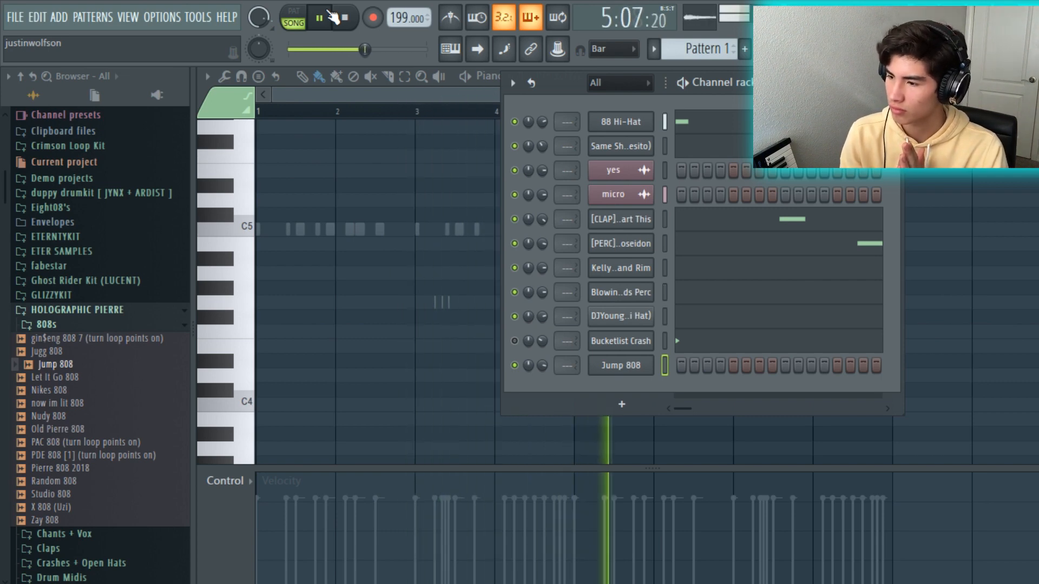
drag(564, 72, 629, 87)
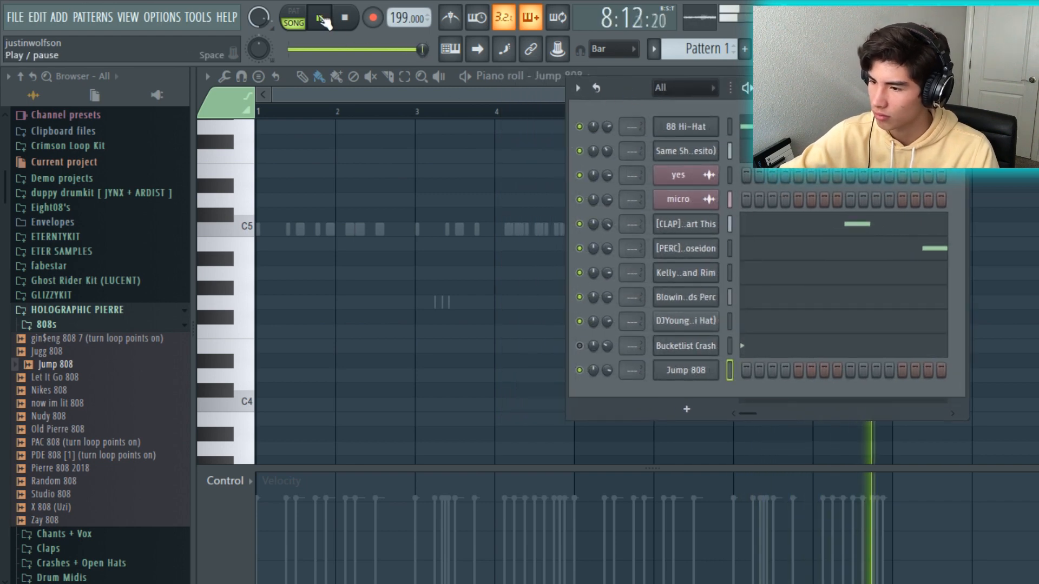
click(346, 19)
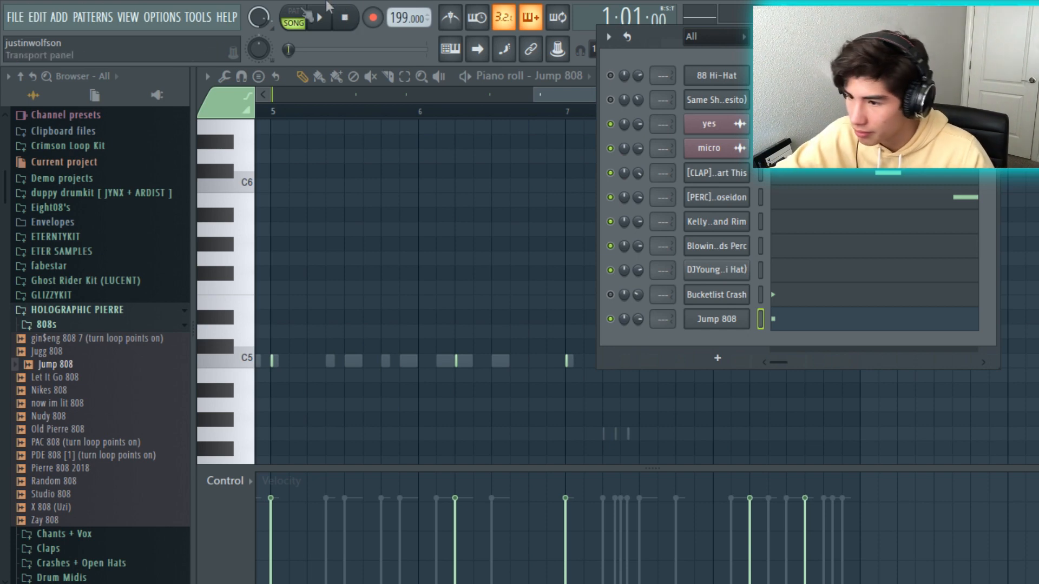
Play the song with the Jump 808 notes on C5 and move the channel rack clear of the piano roll.
click(328, 19)
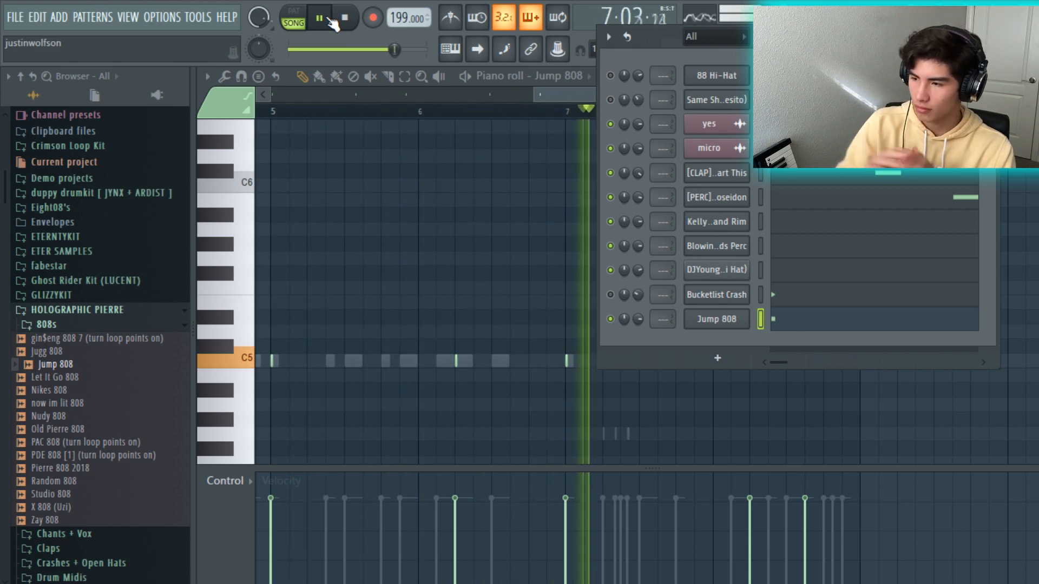
drag(612, 56, 904, 427)
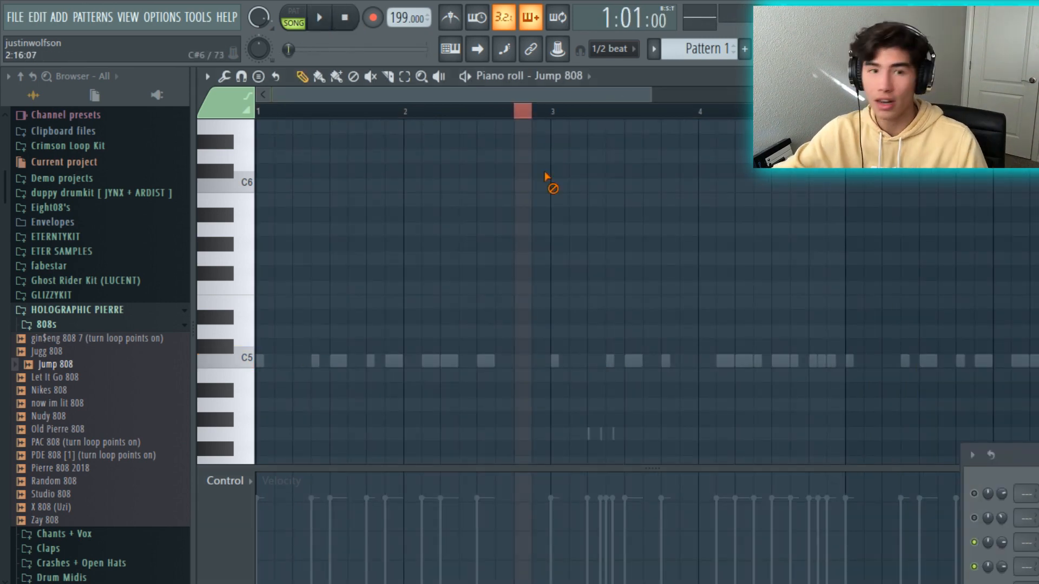
scroll(535, 175, down, 3)
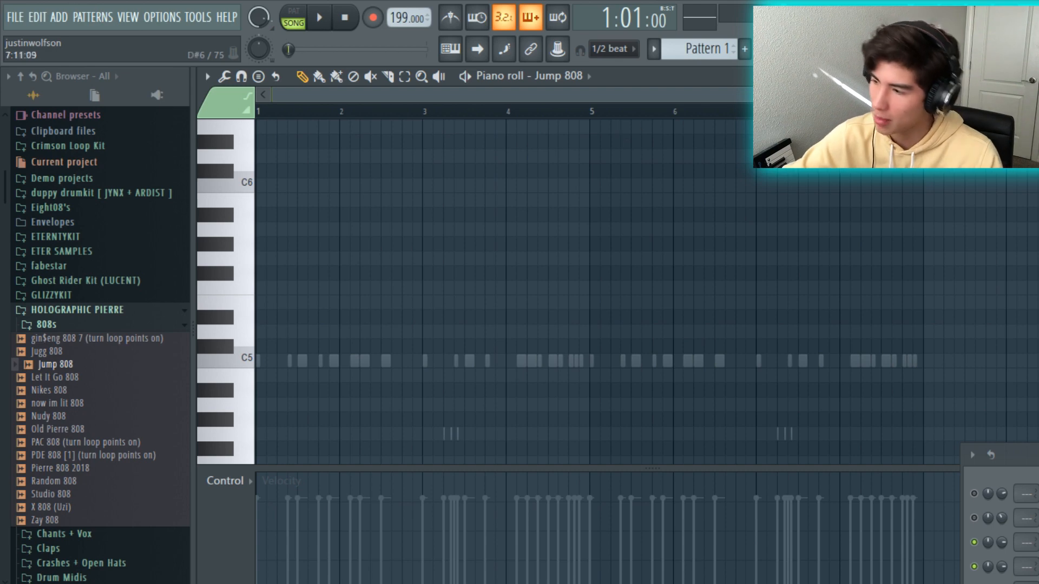
scroll(515, 239, up, 3)
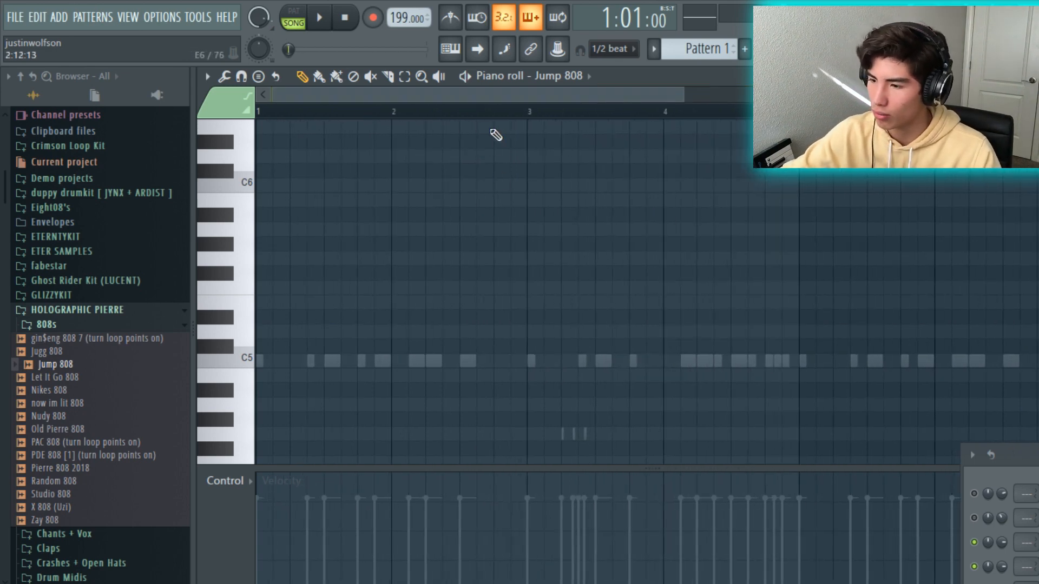
scroll(577, 223, up, 2)
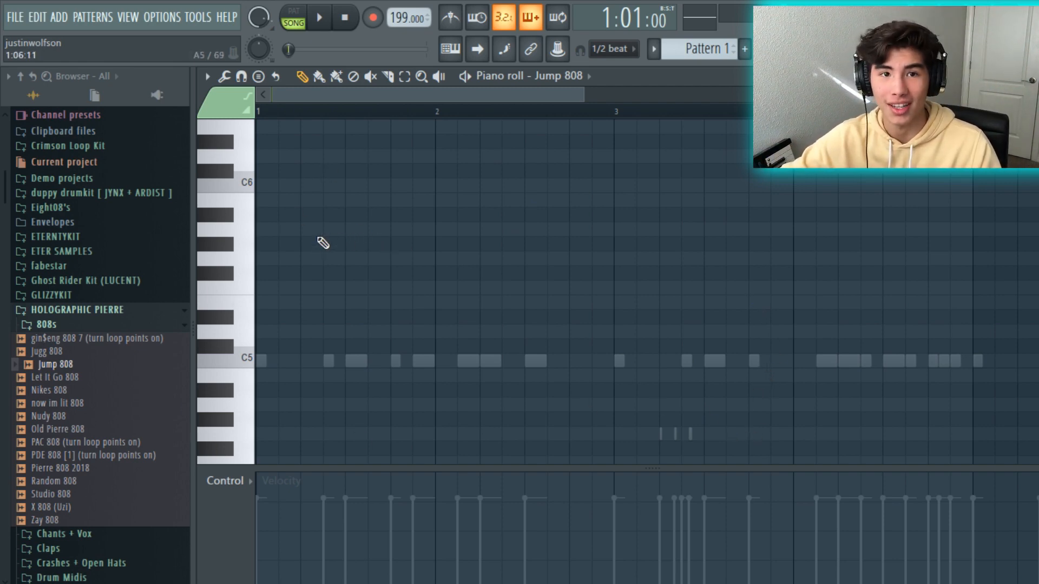
scroll(324, 249, up, 3)
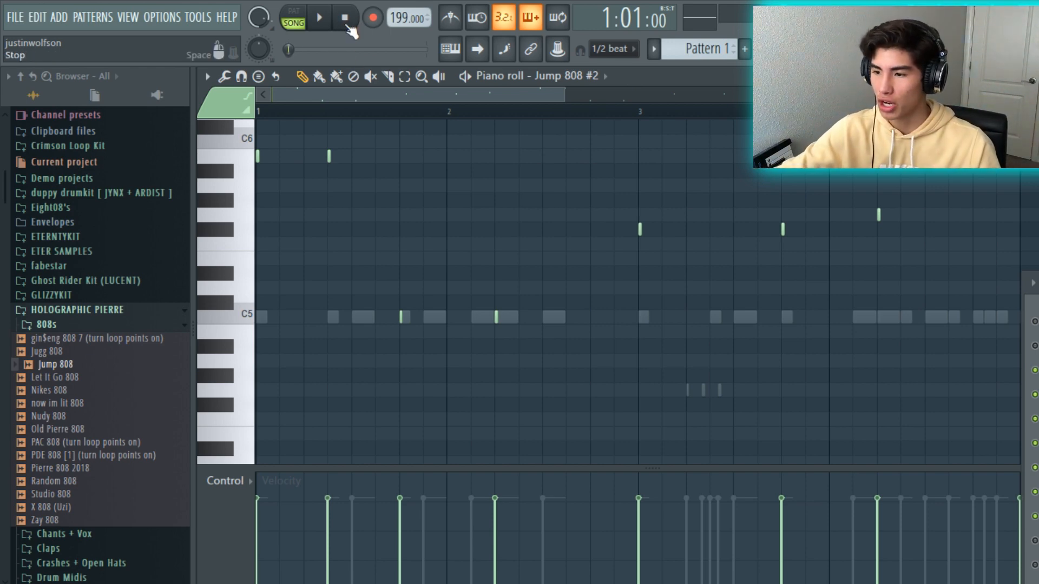
Play the Jump 808 #2 melody from the start and stop it after listening.
drag(563, 91, 724, 166)
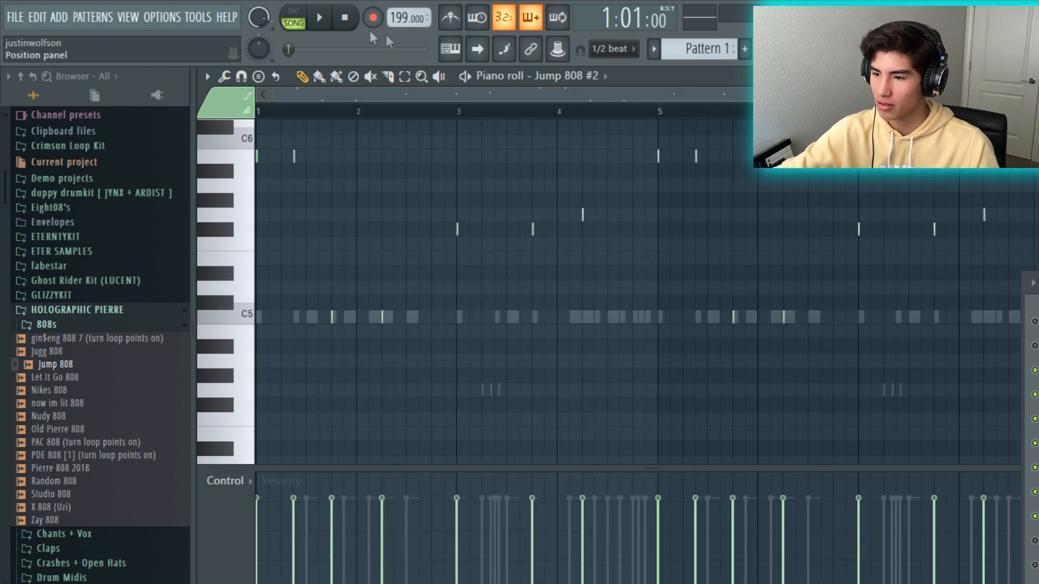
key(space)
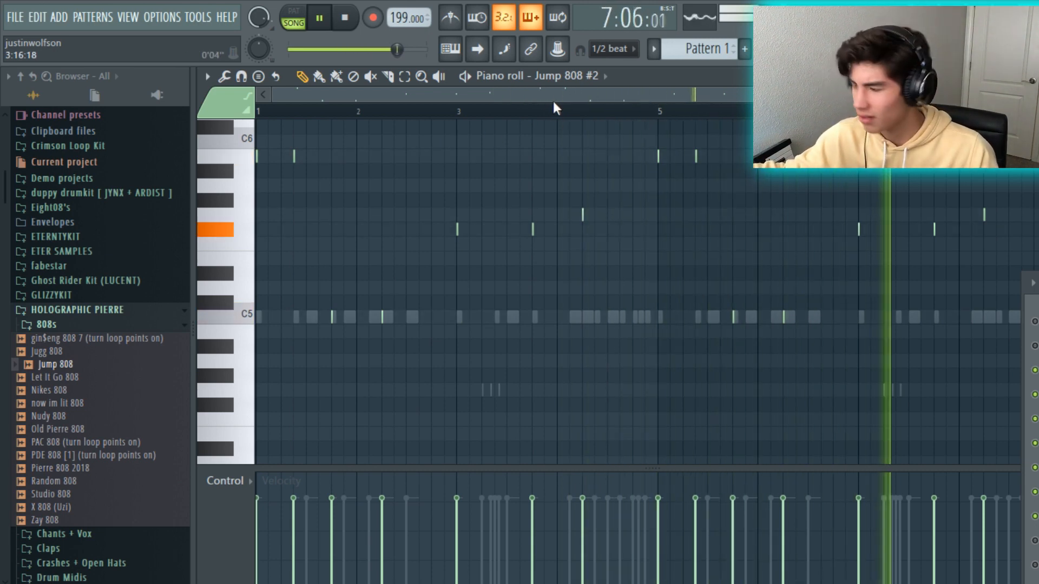
click(329, 20)
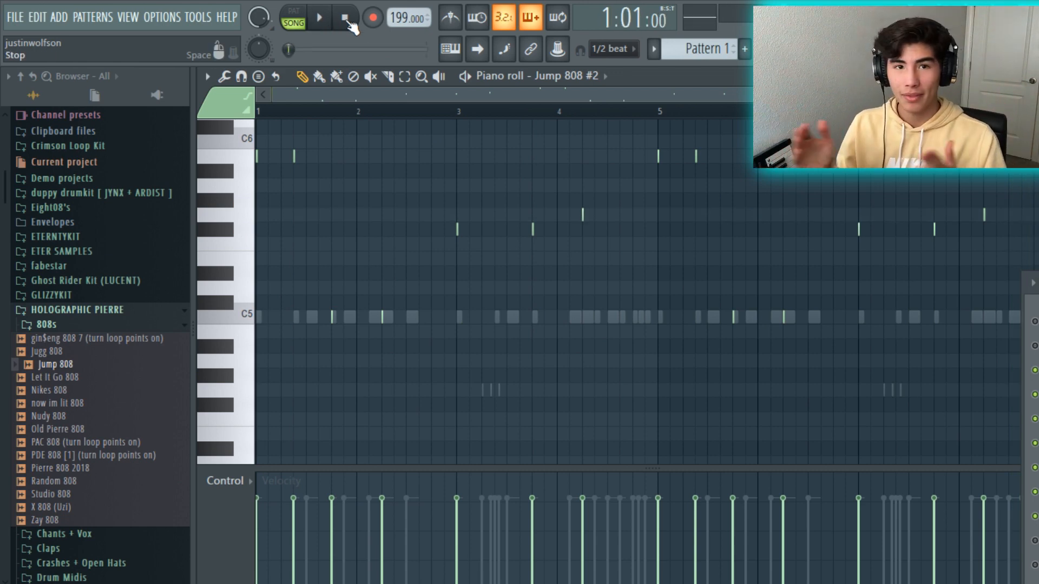
Try extra B5 notes between and after the existing ones in bar 1, listen to them and delete them.
scroll(878, 156, down, 2)
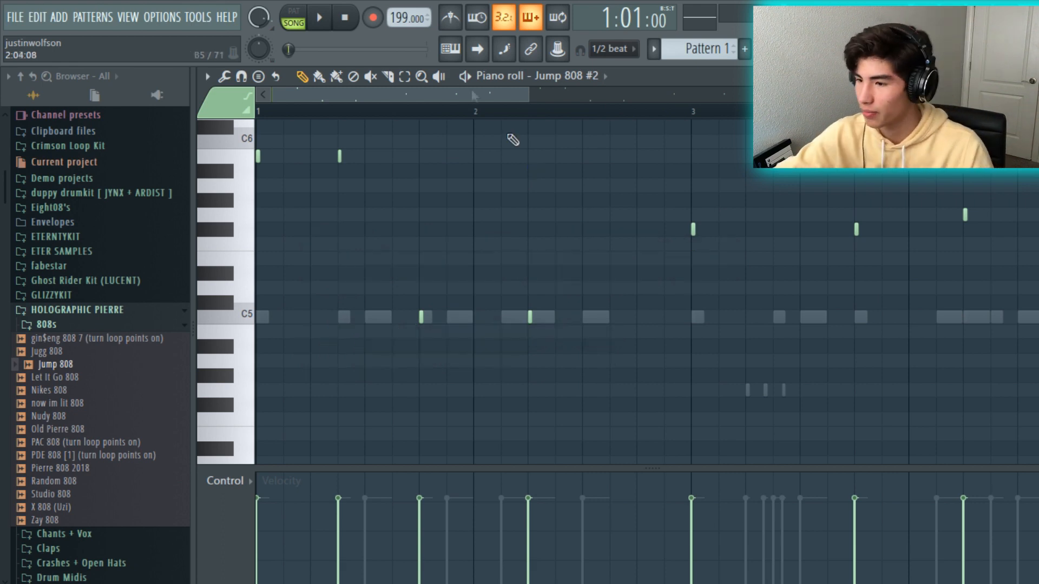
drag(531, 92, 644, 92)
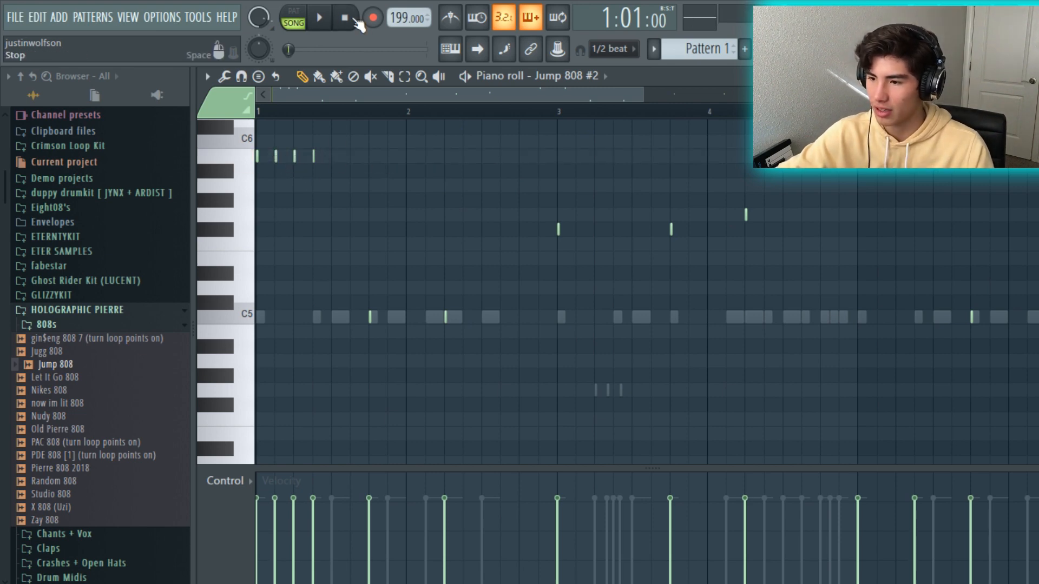
click(330, 21)
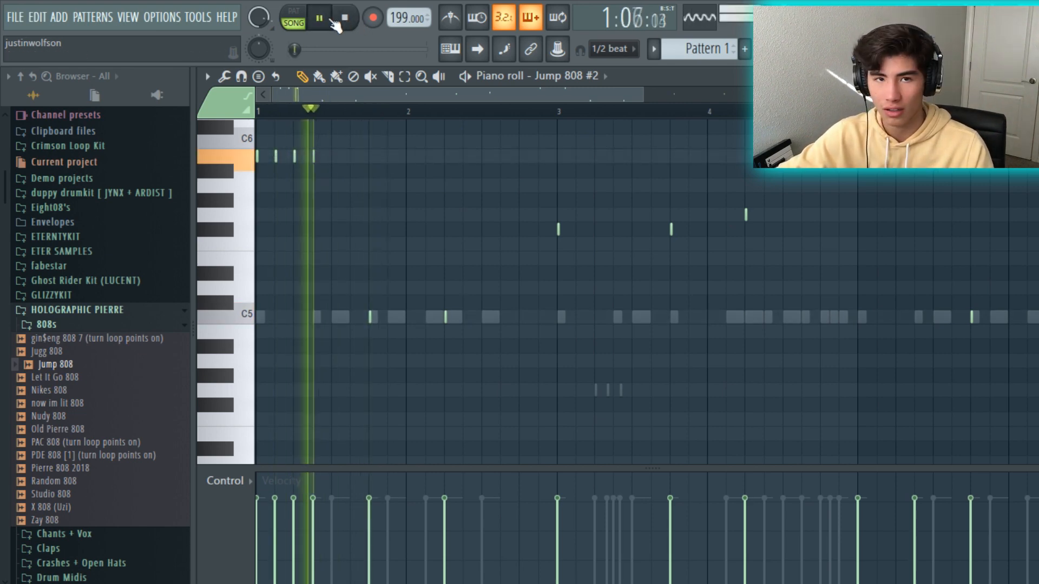
click(346, 21)
scroll(454, 127, up, 3)
right_click(321, 157)
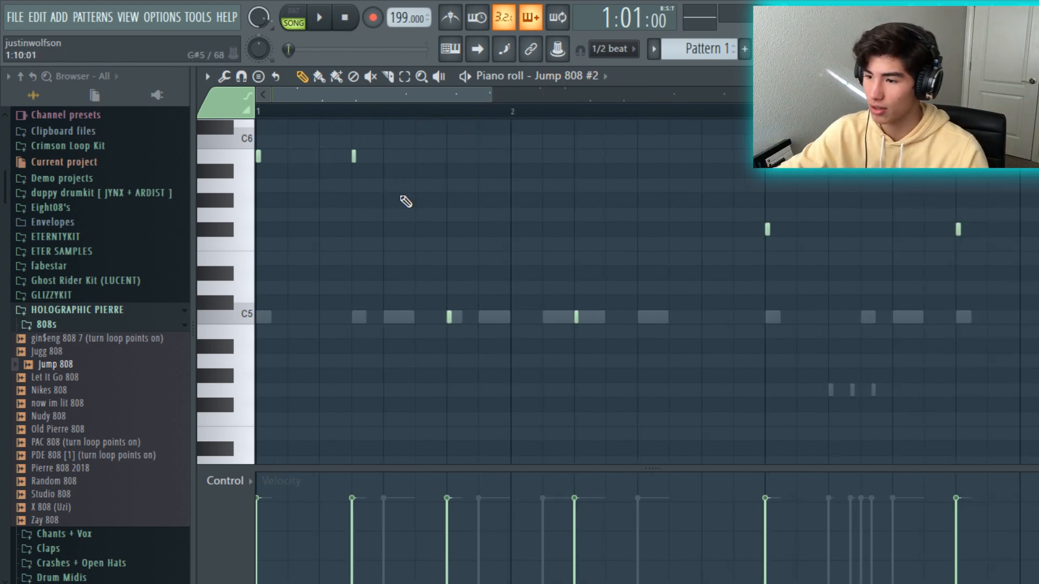
Listen to the Jump 808 #2 melody with its added C5 and G4 notes in the second half of bar 2.
drag(497, 94, 727, 95)
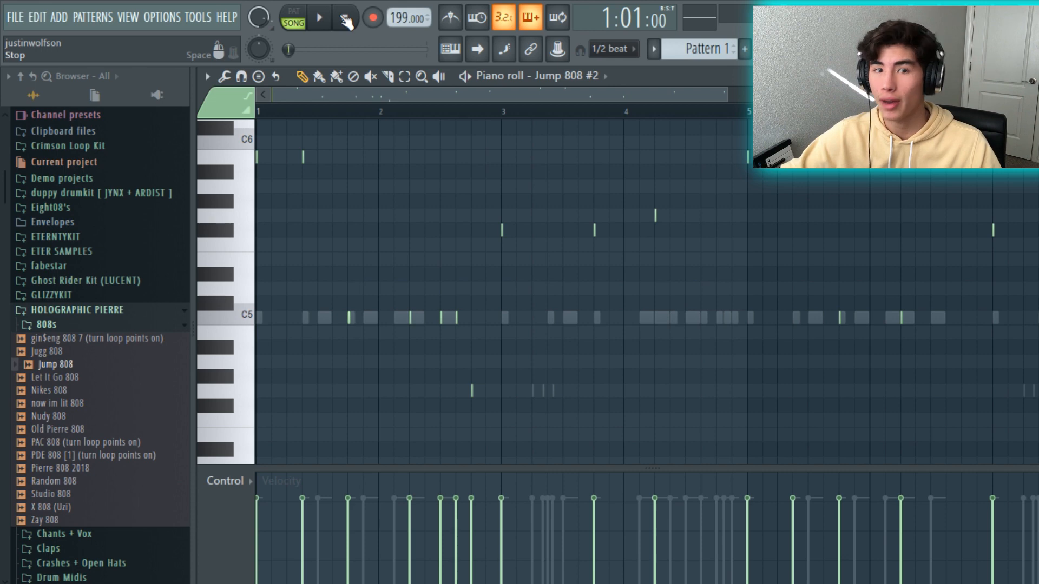
click(323, 19)
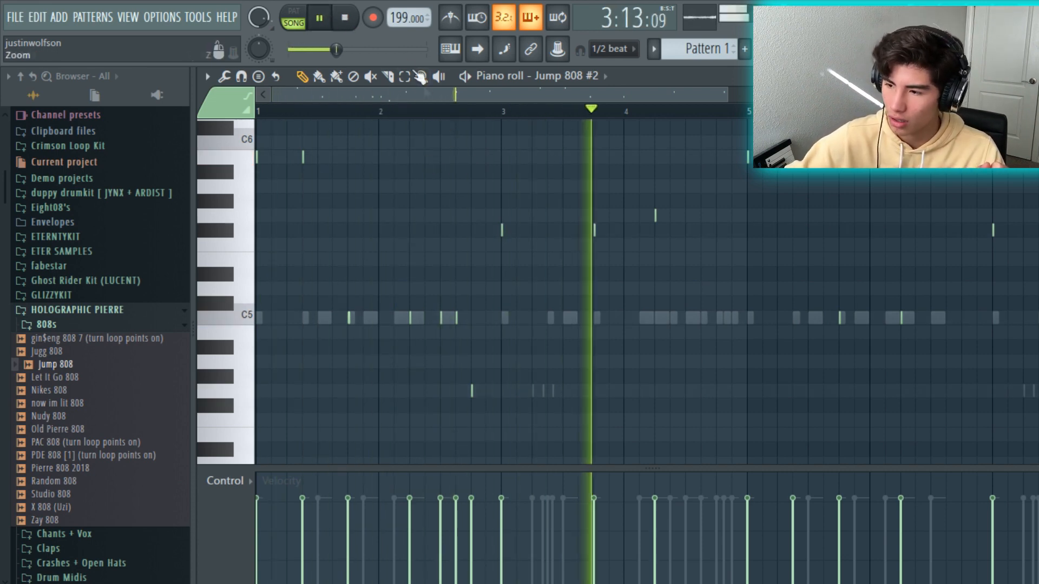
click(344, 18)
right_click(472, 391)
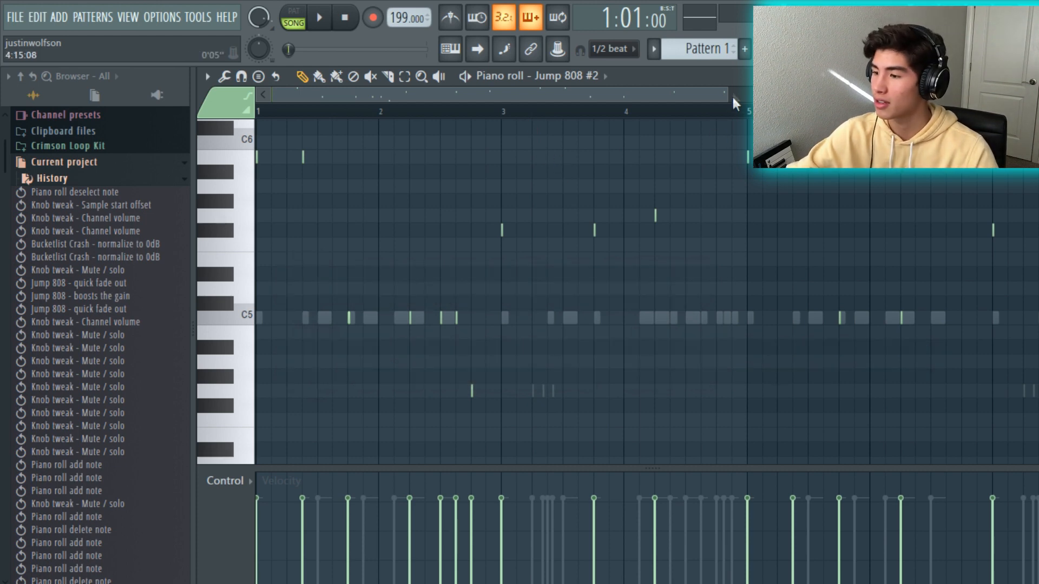
Set the snap to 1/6 beat for placing 808 rolls in the first bars.
drag(728, 95, 569, 171)
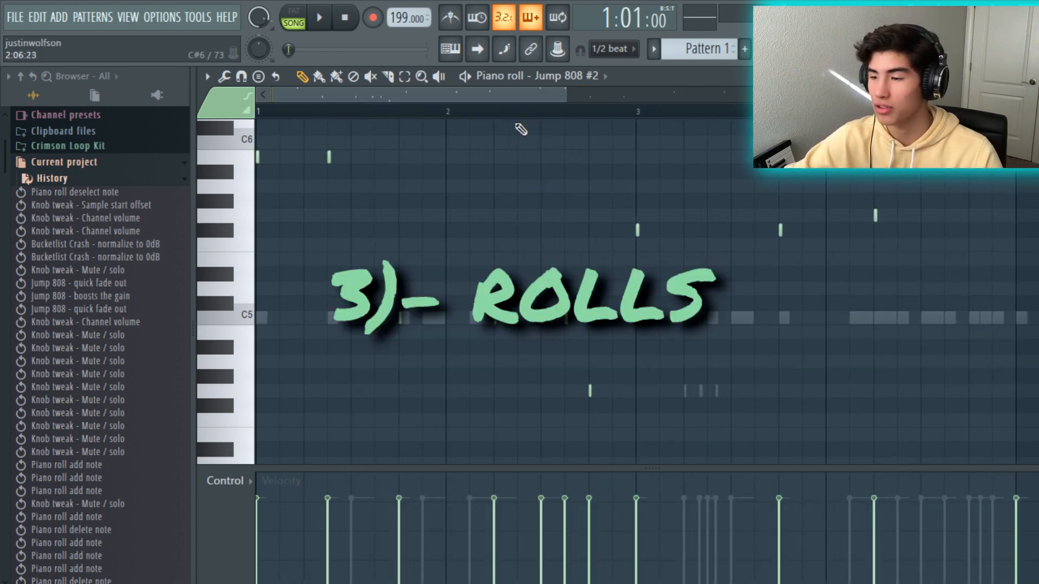
drag(559, 95, 494, 167)
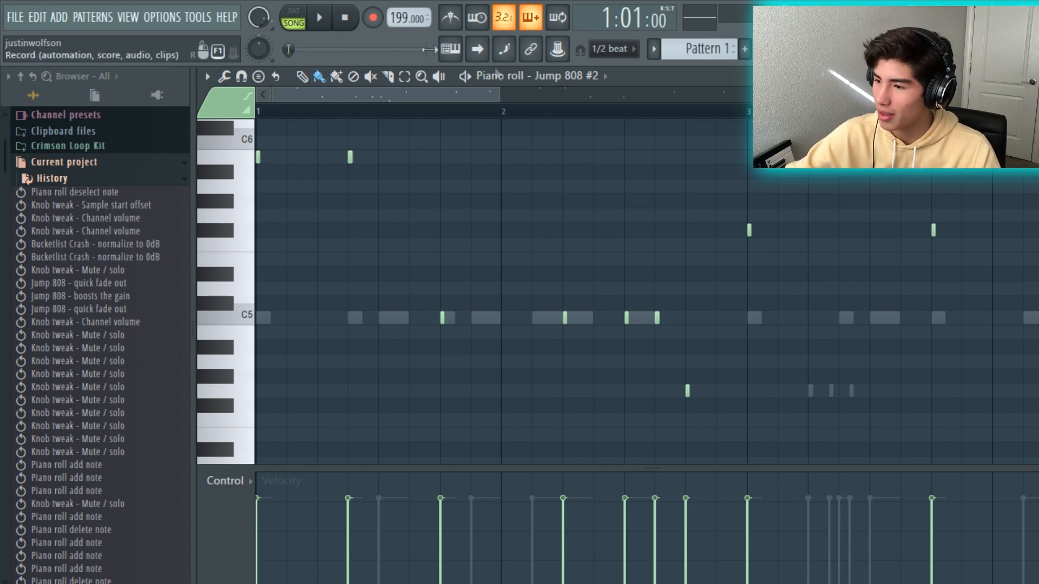
click(605, 50)
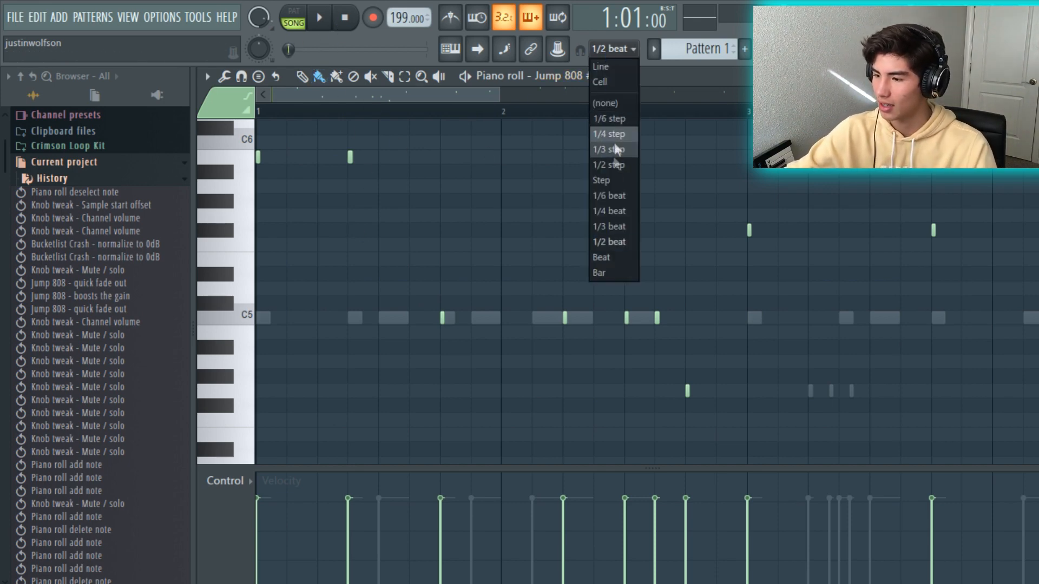
click(616, 195)
Delete the early C5 roll notes in bar 2 and paint more widely spaced ones leading into the following C5 note.
drag(500, 95, 568, 130)
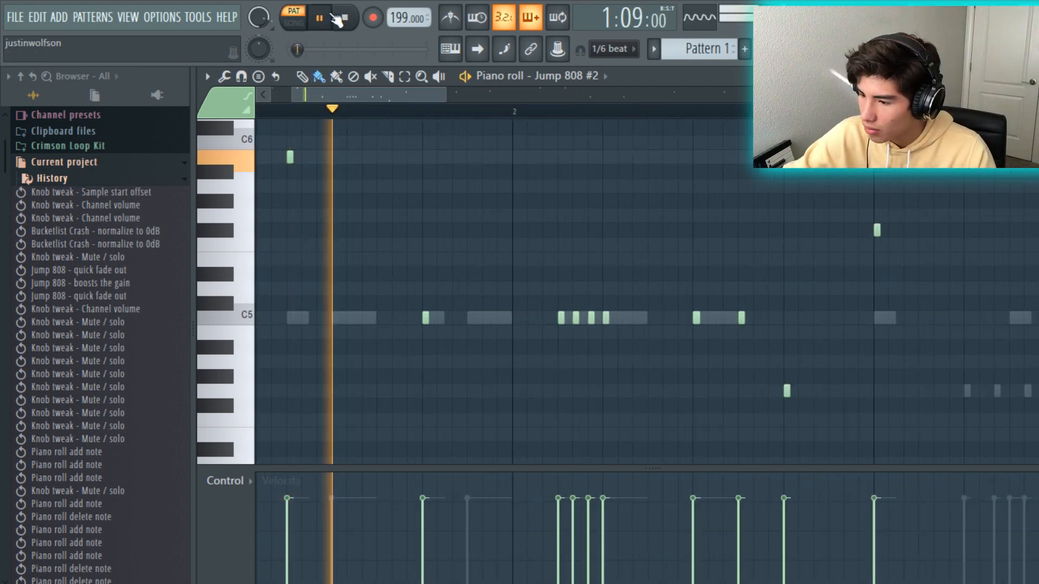
click(328, 17)
right_click(576, 318)
right_click(561, 318)
drag(639, 315, 669, 314)
right_click(653, 314)
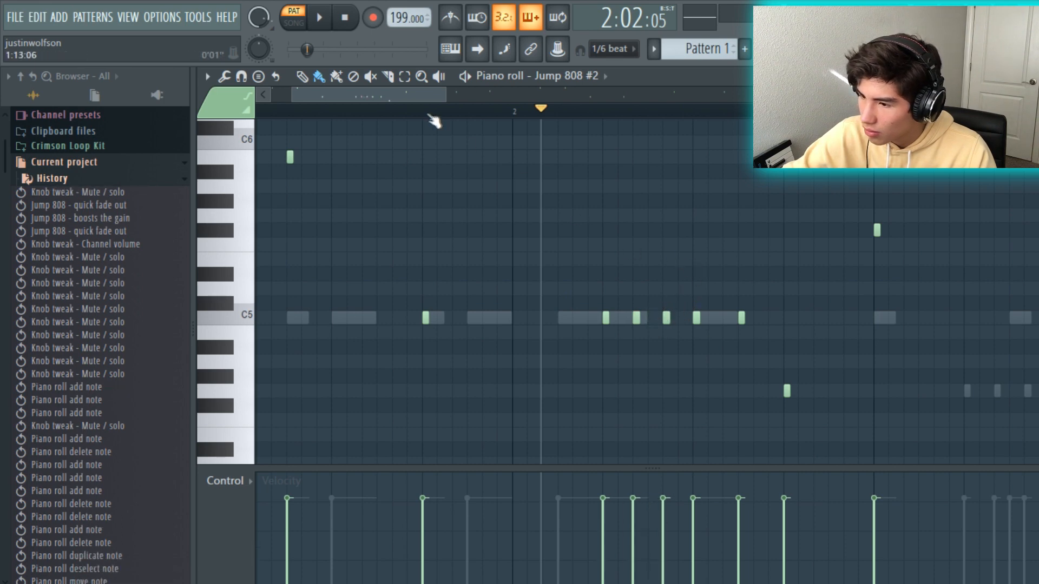
Play the pattern and reposition the playhead to listen to the new C5 roll in bar 2.
click(320, 20)
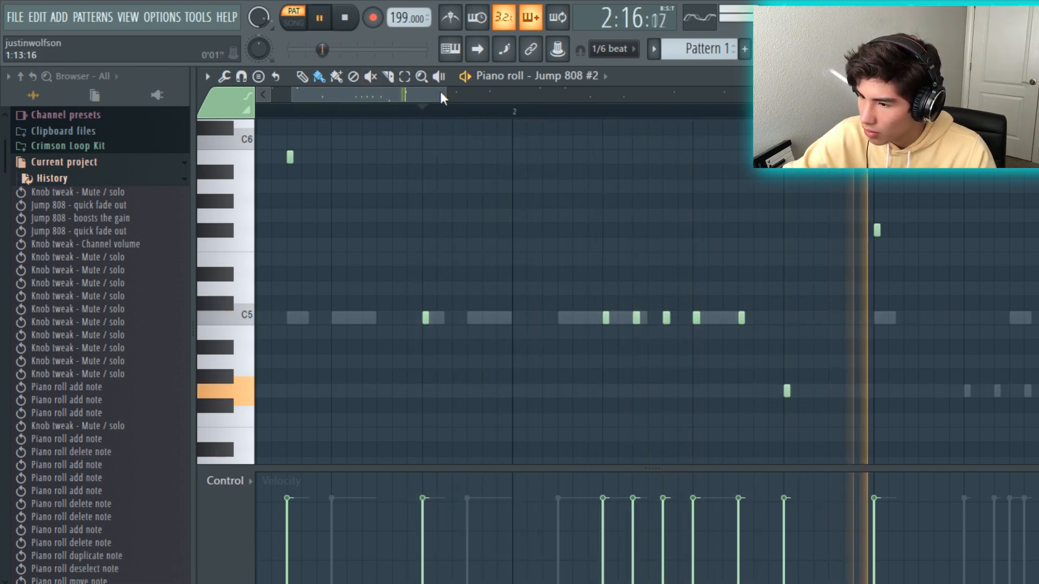
drag(442, 95, 544, 159)
click(340, 109)
drag(441, 95, 477, 120)
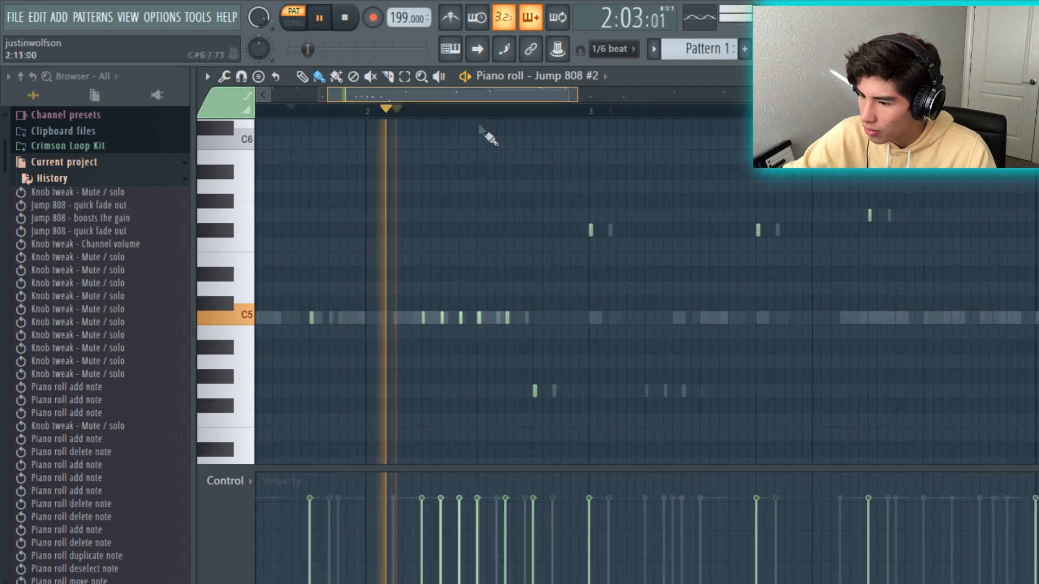
Build a three-note F#5 roll on the last beat of bar 3 and add one F#5 note before the G5 in bar 4.
drag(563, 95, 582, 154)
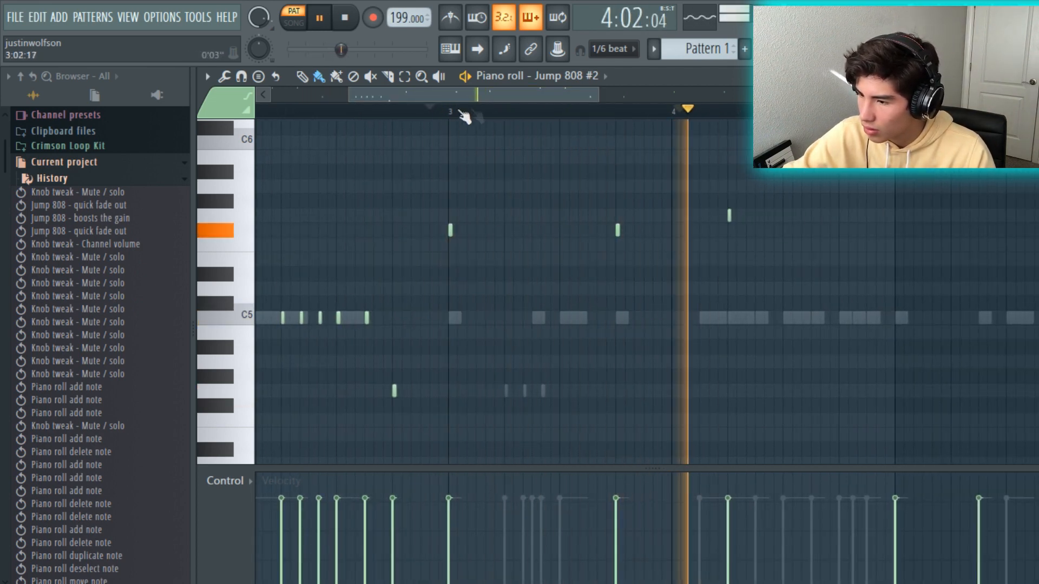
drag(648, 239, 626, 239)
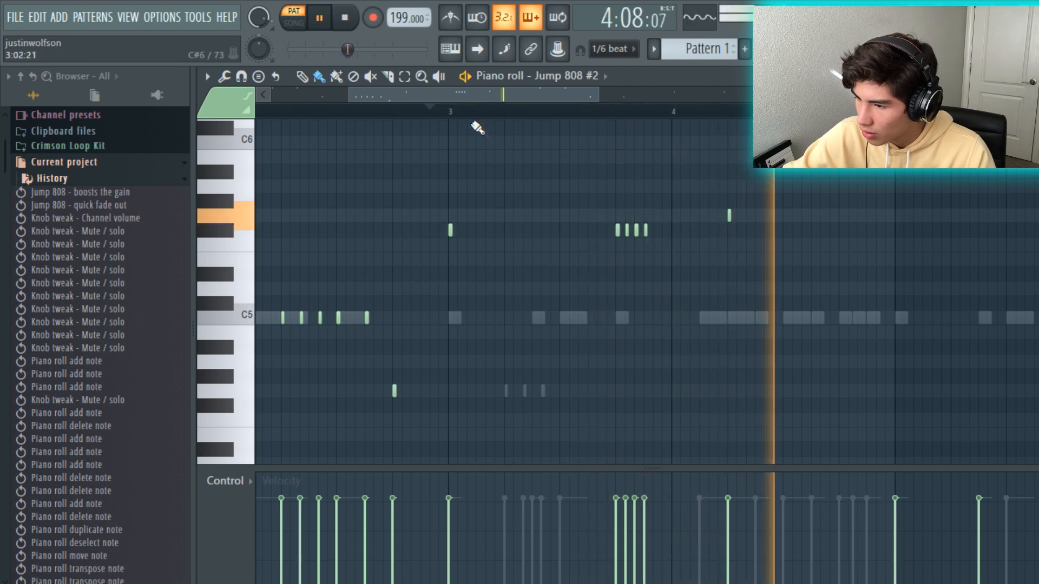
right_click(644, 230)
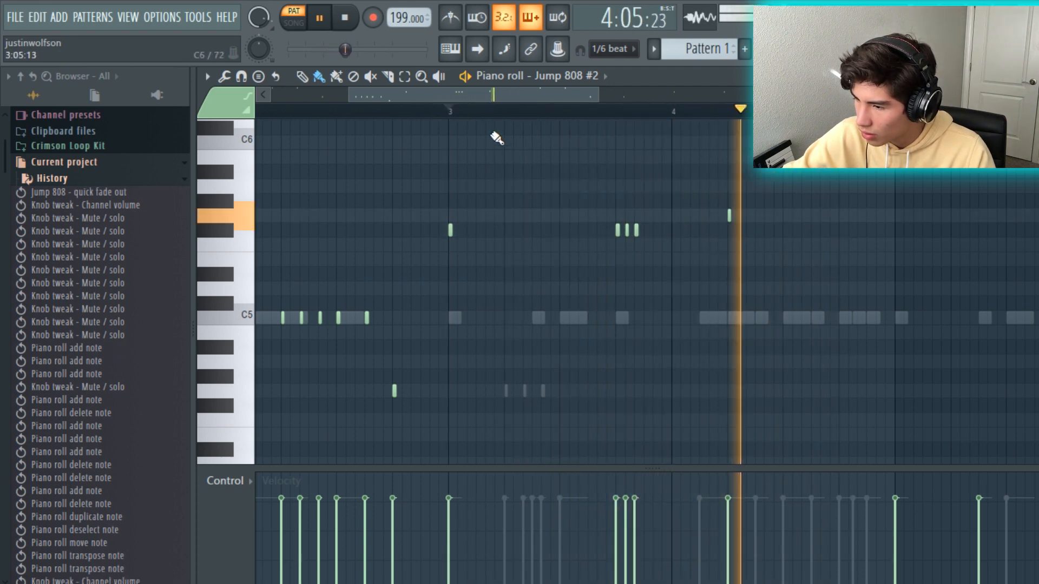
click(702, 230)
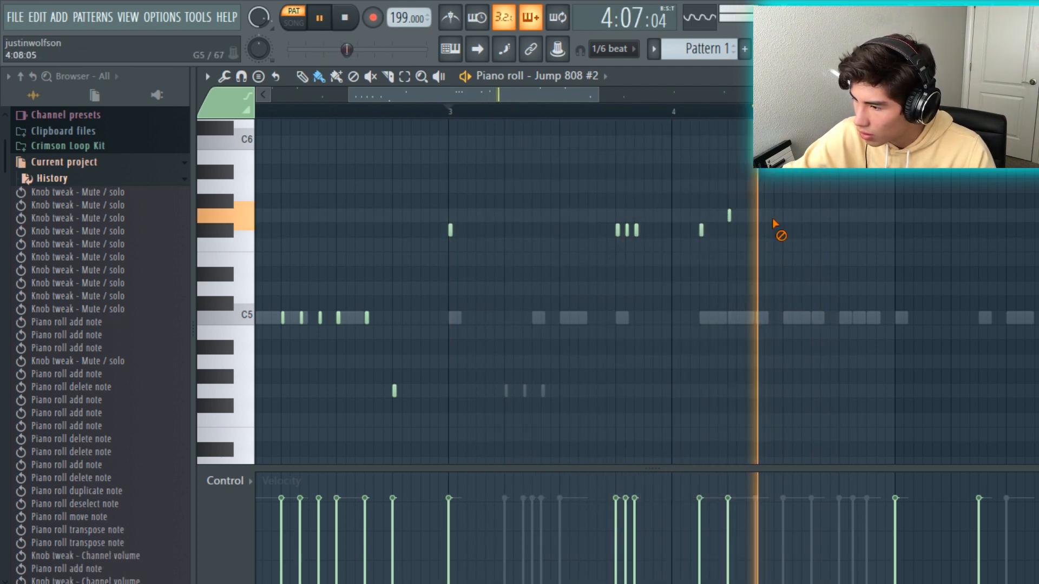
scroll(659, 177, right, 5)
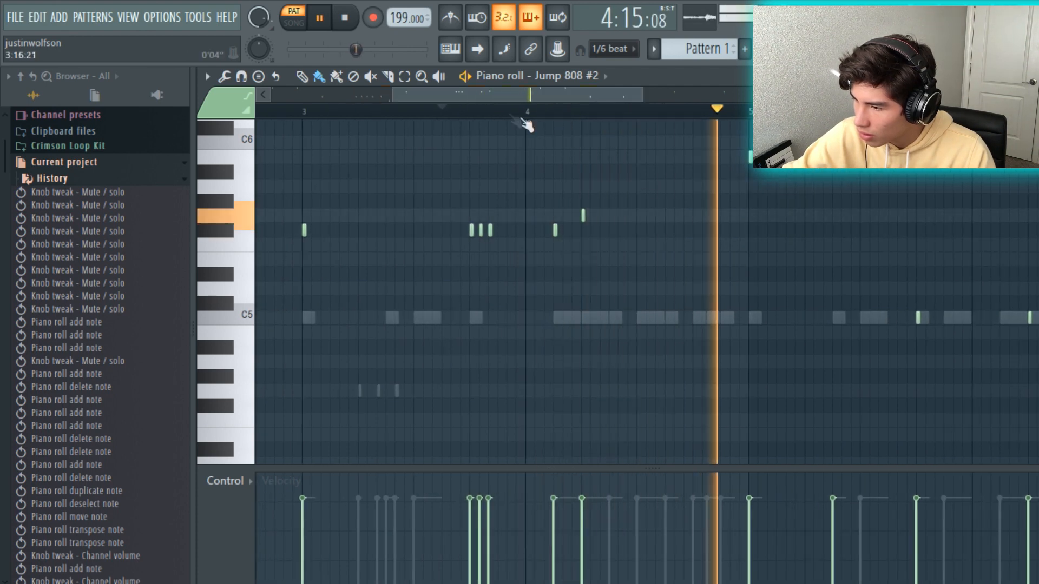
Paint six evenly spaced G5 notes across the second half of bar 4 using the 1/6 beat snap.
scroll(636, 200, right, 1)
click(619, 215)
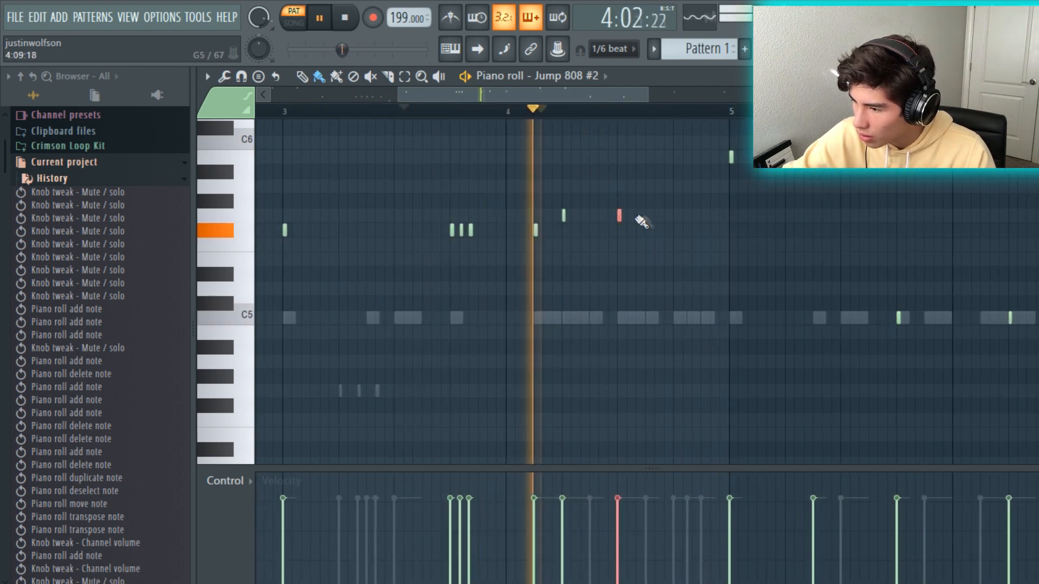
click(647, 216)
right_click(695, 211)
right_click(647, 217)
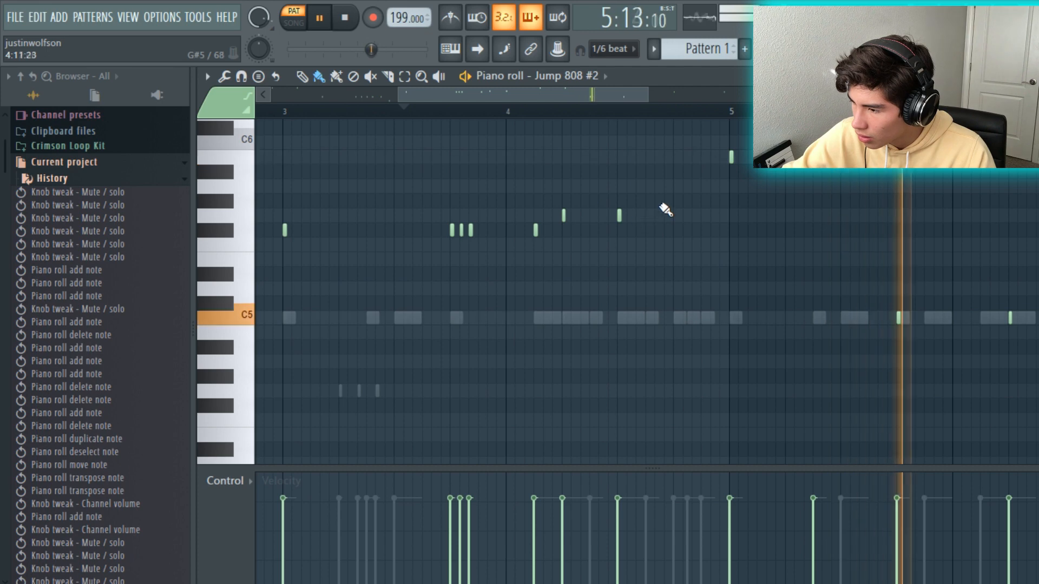
click(637, 215)
click(656, 215)
click(675, 216)
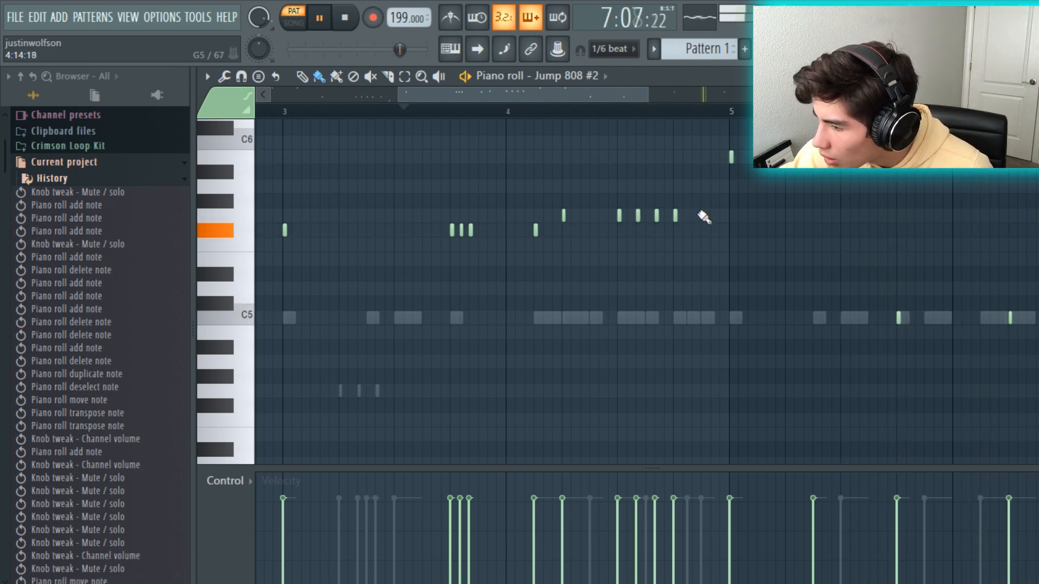
click(694, 216)
click(713, 217)
Play the pattern from late bar 3 to hear the G5 run in bar 4, and pause it.
click(450, 113)
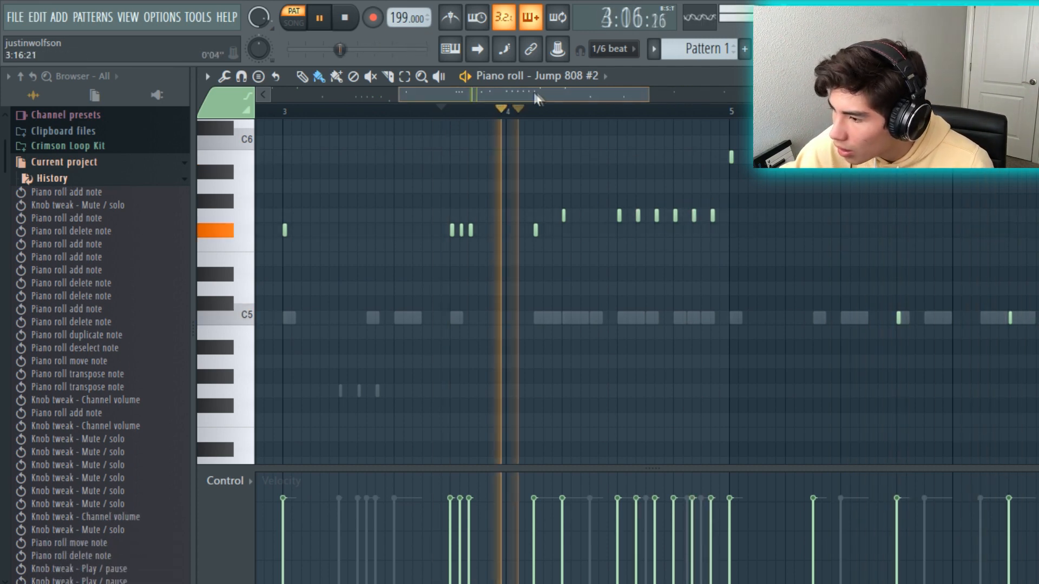
click(390, 111)
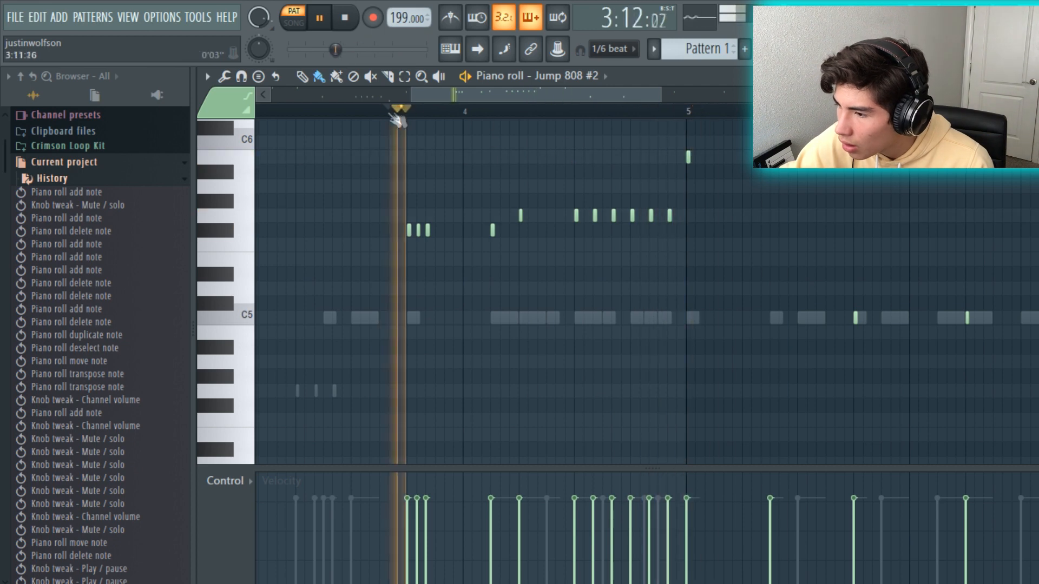
key(space)
Set the snap to 1/3 beat and thin the G5 run in the second half of bar 4 to three evenly spaced notes.
click(613, 49)
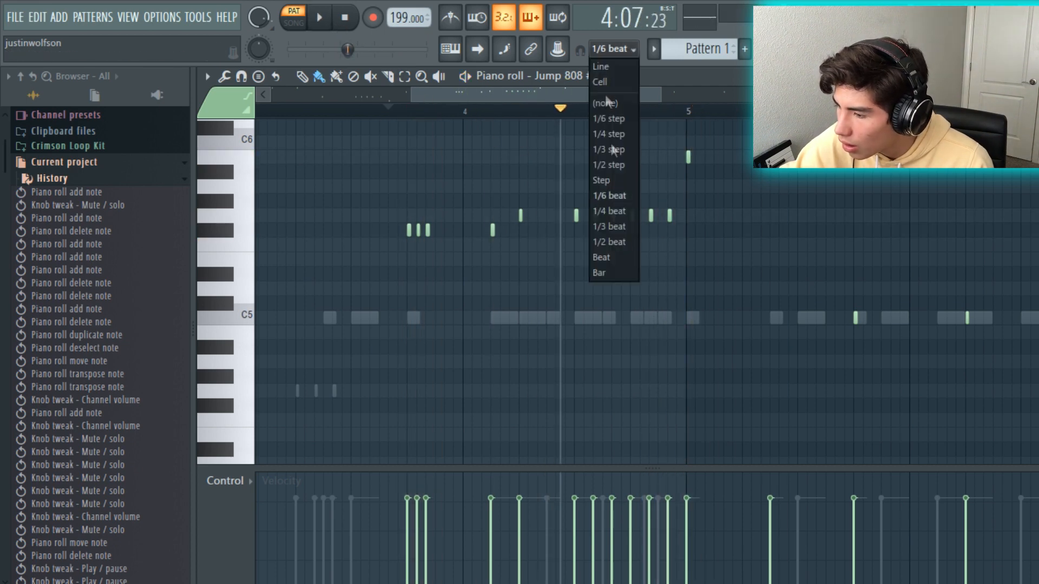
click(618, 228)
right_click(594, 216)
right_click(576, 217)
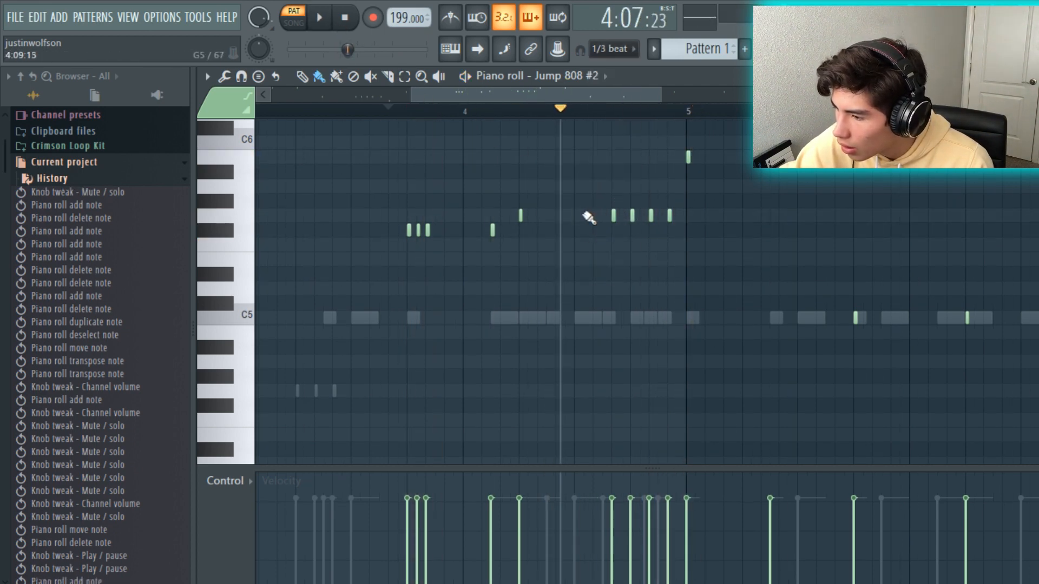
click(577, 216)
right_click(647, 216)
right_click(632, 216)
right_click(669, 217)
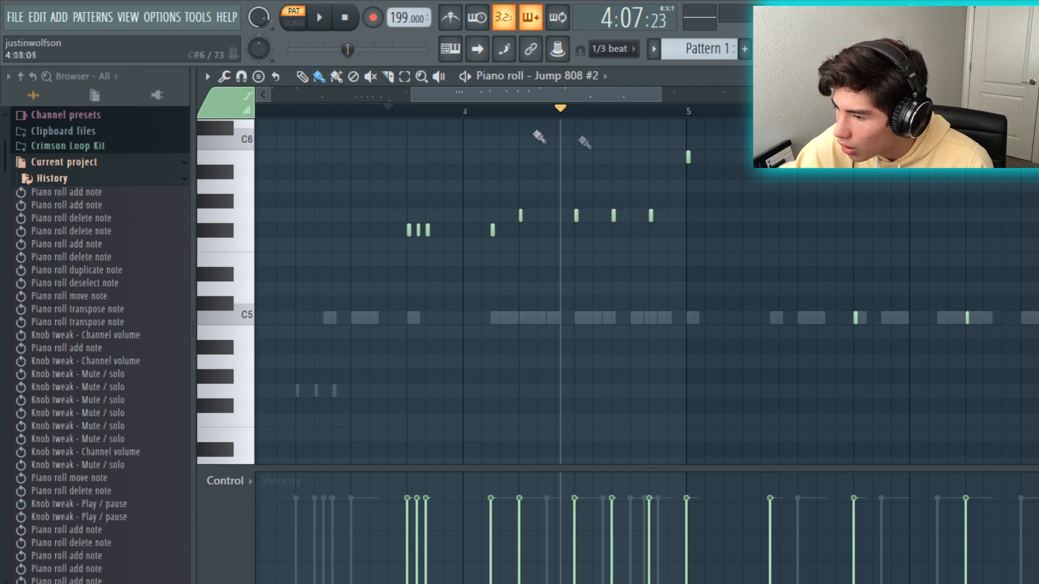
Play the thinned G5 run, stop, and replay the whole 808 pattern from the start.
key(space)
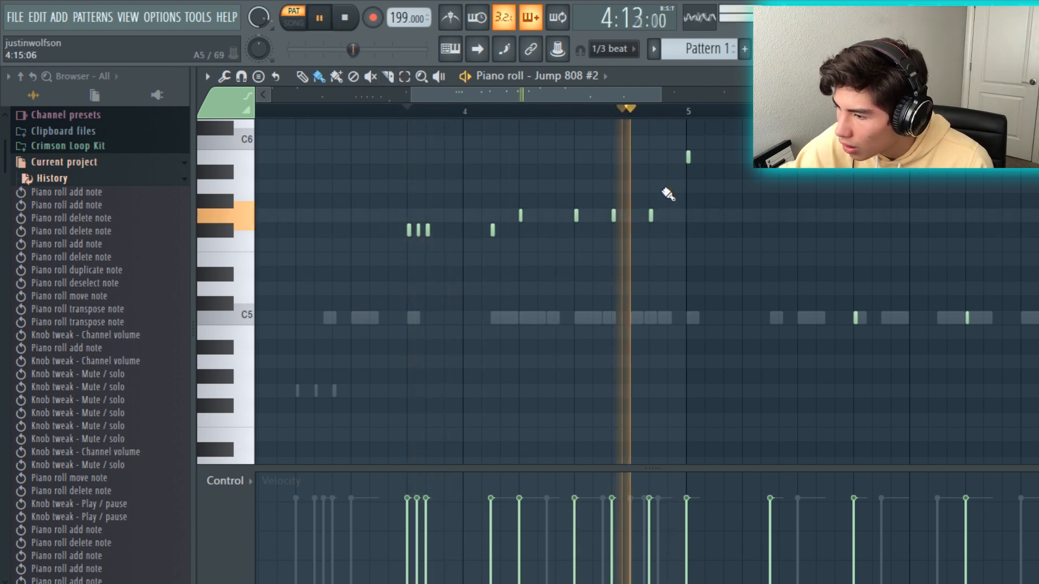
click(349, 17)
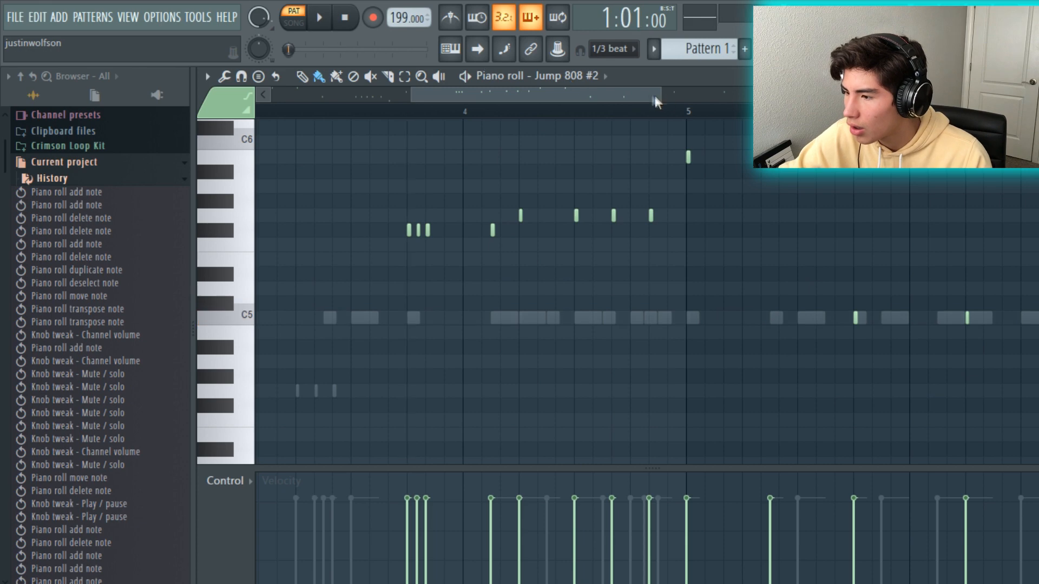
scroll(651, 96, down, 3)
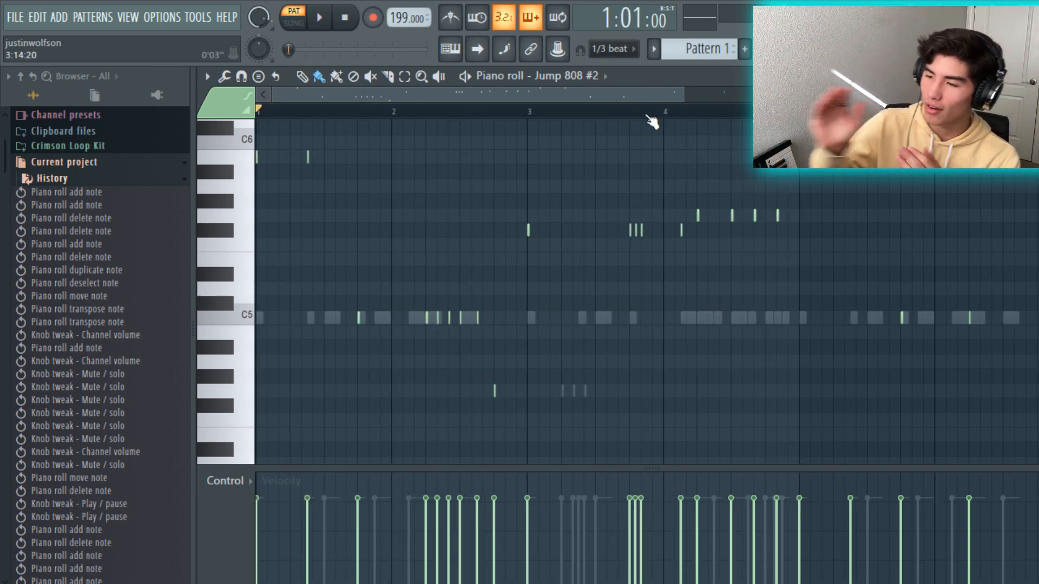
key(space)
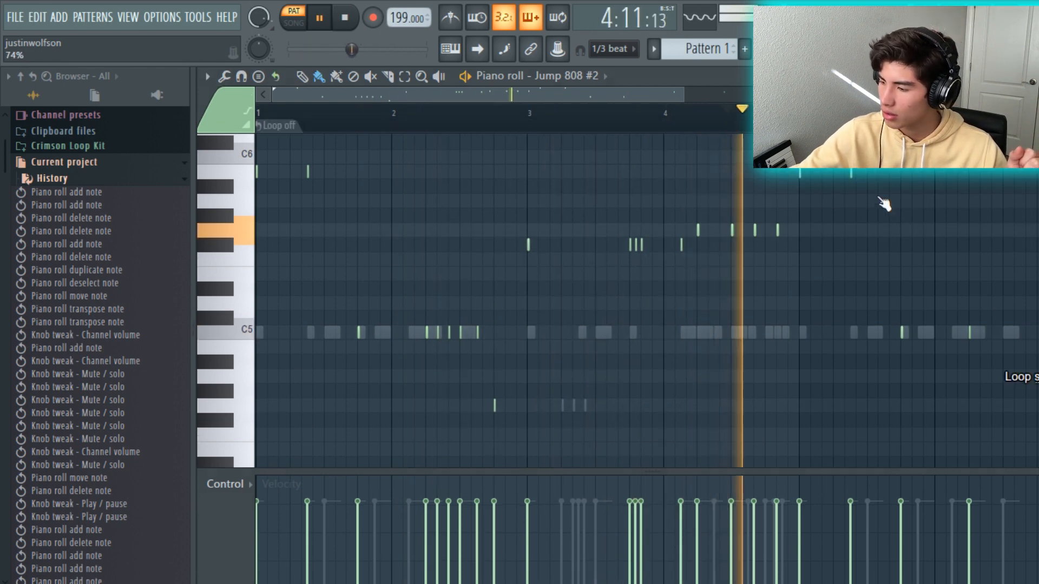
Bring up the playlist and play it in song mode, unmuting and re-muting the micro track to compare it with the beat.
key(F6)
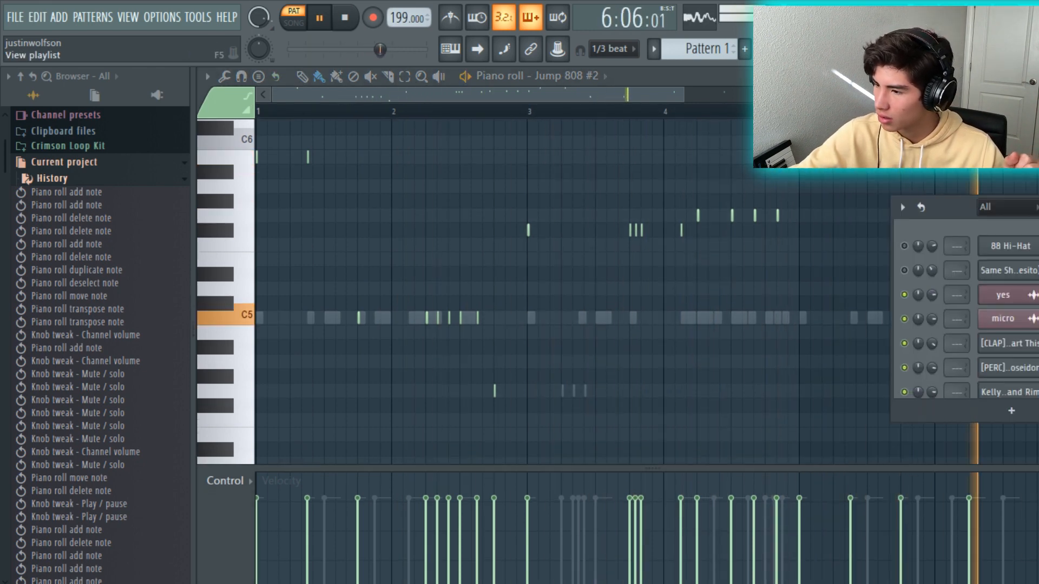
key(F5)
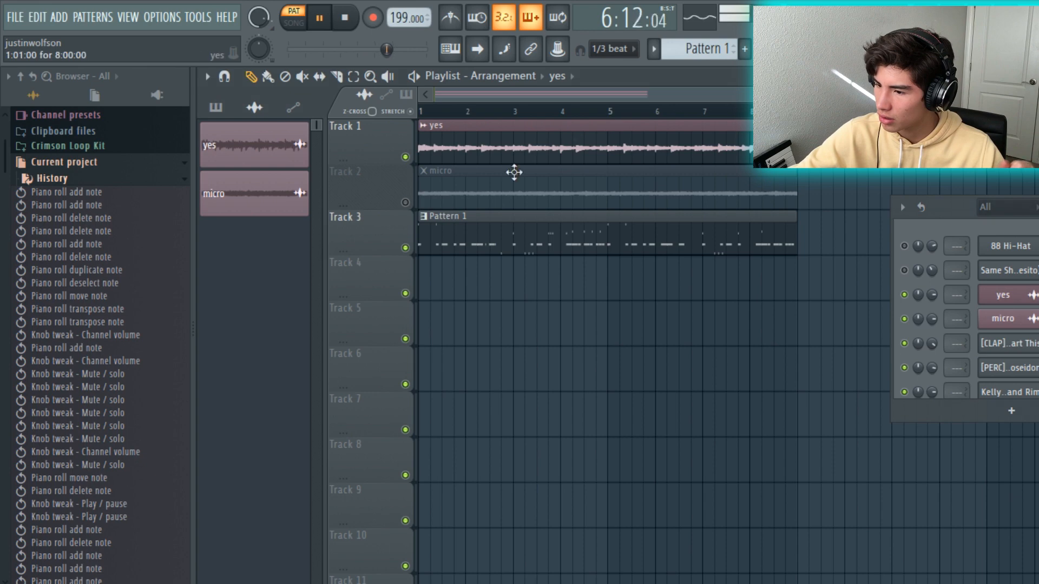
click(406, 203)
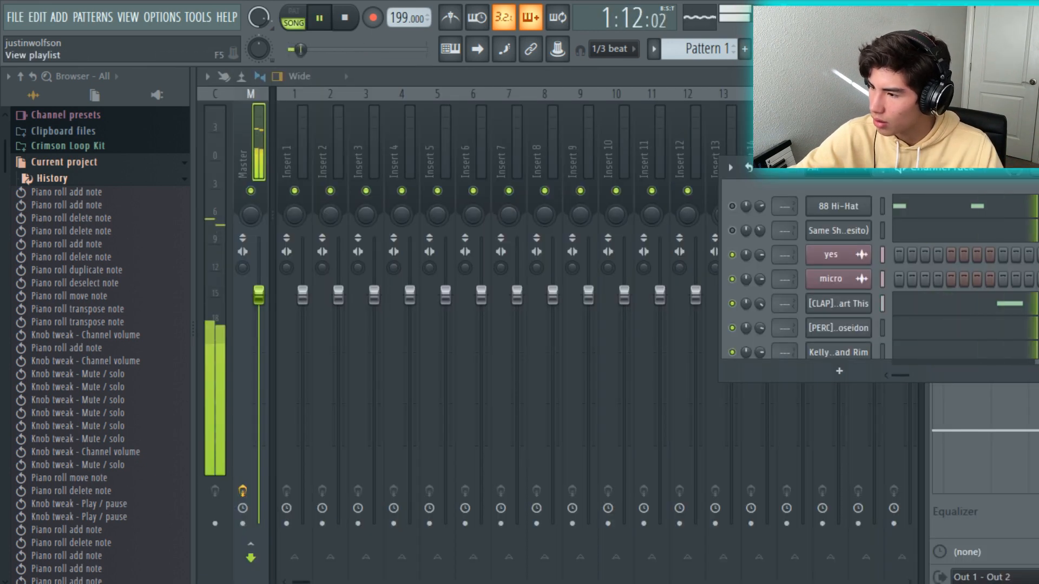
click(775, 49)
drag(765, 190, 812, 134)
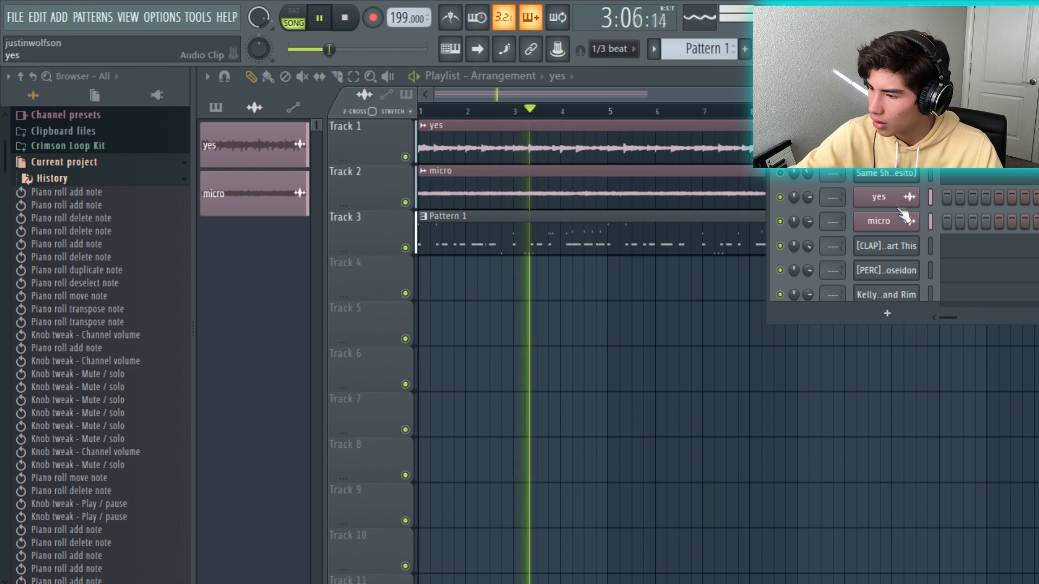
click(405, 202)
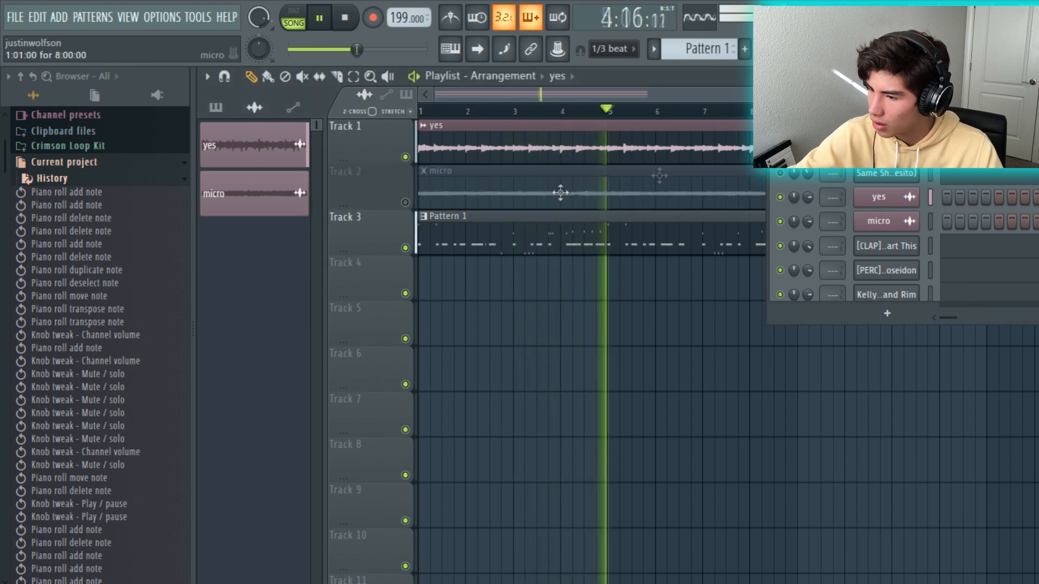
Set the yes channel's volume to 82% and toggle the mutes of the yes and micro tracks.
drag(845, 134, 703, 68)
drag(666, 132, 666, 127)
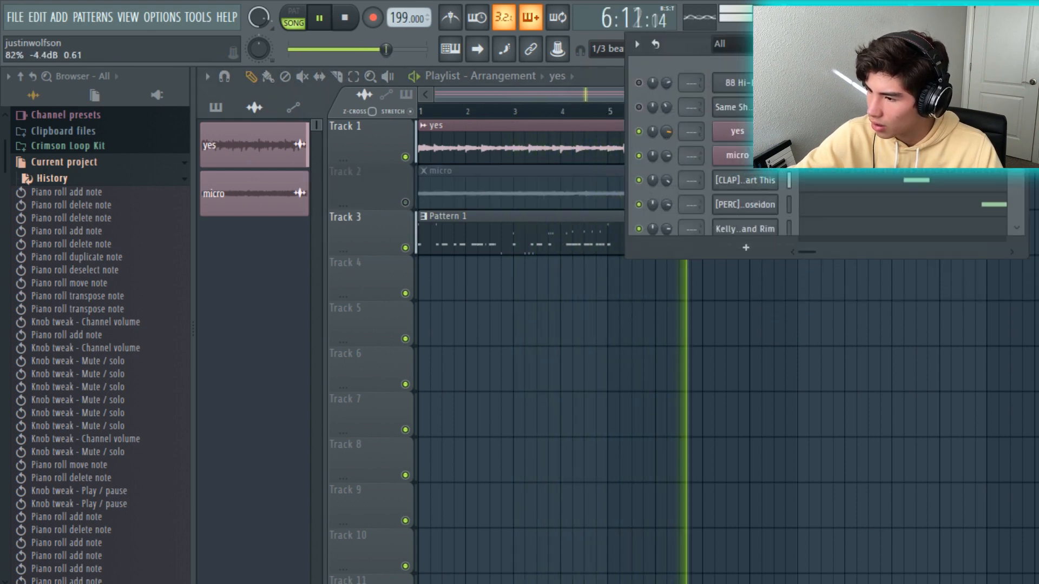
click(405, 156)
click(405, 202)
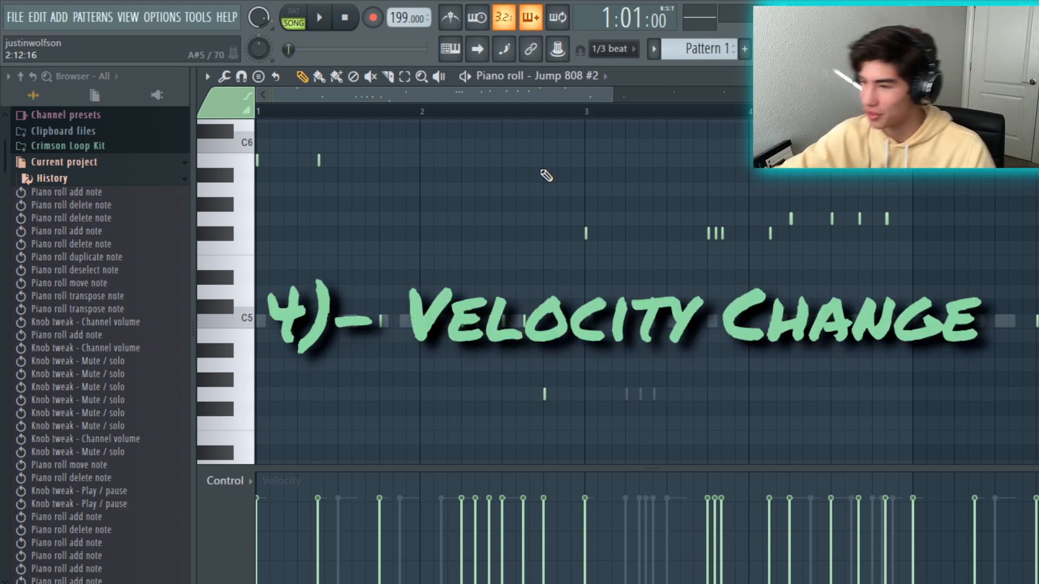
Lower the velocities of the first three C5 roll notes in bar 2 into a rising ramp, with the third at 63%.
scroll(546, 175, up, 2)
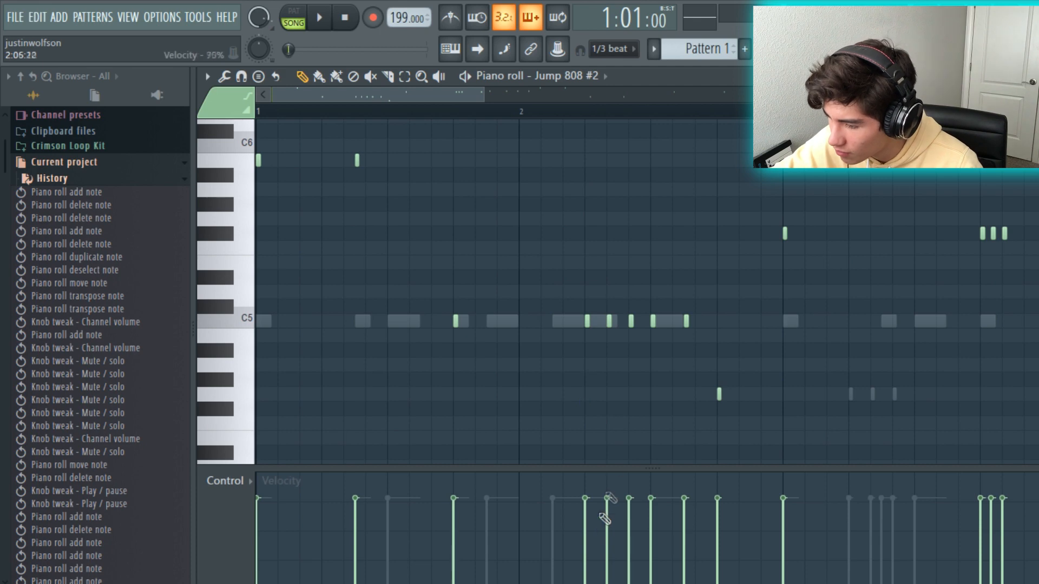
click(585, 558)
click(629, 519)
click(608, 533)
click(630, 517)
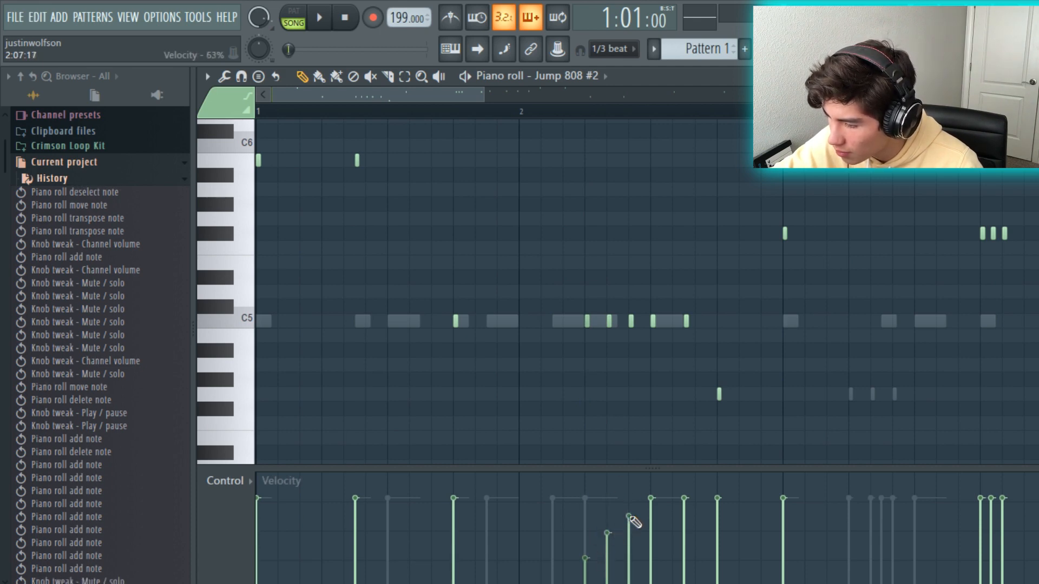
Play and stop the song to listen to the velocity changes on the 808 rolls in bars 2 to 4.
drag(476, 96, 598, 121)
click(320, 18)
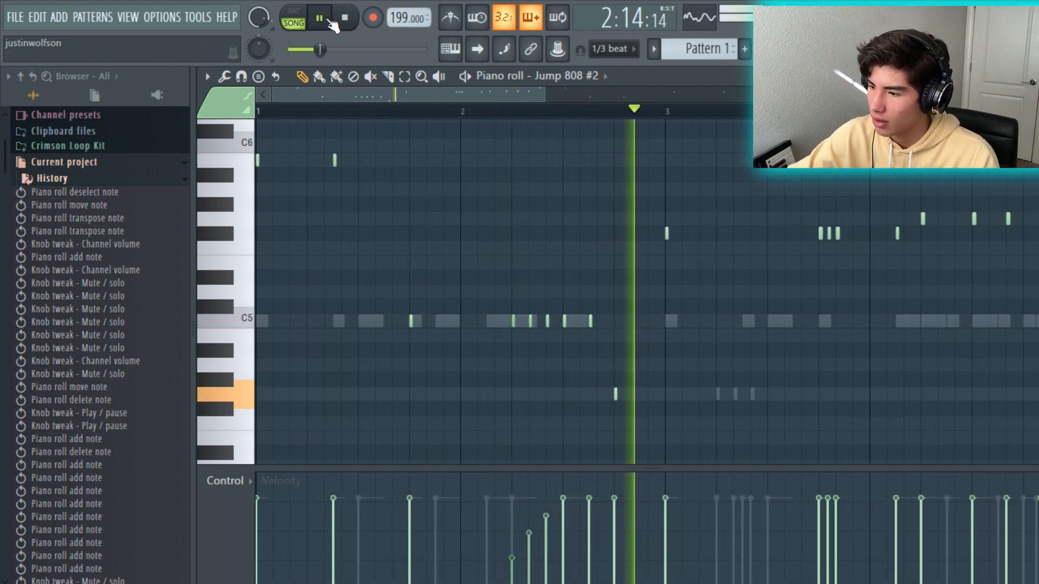
click(321, 18)
click(341, 20)
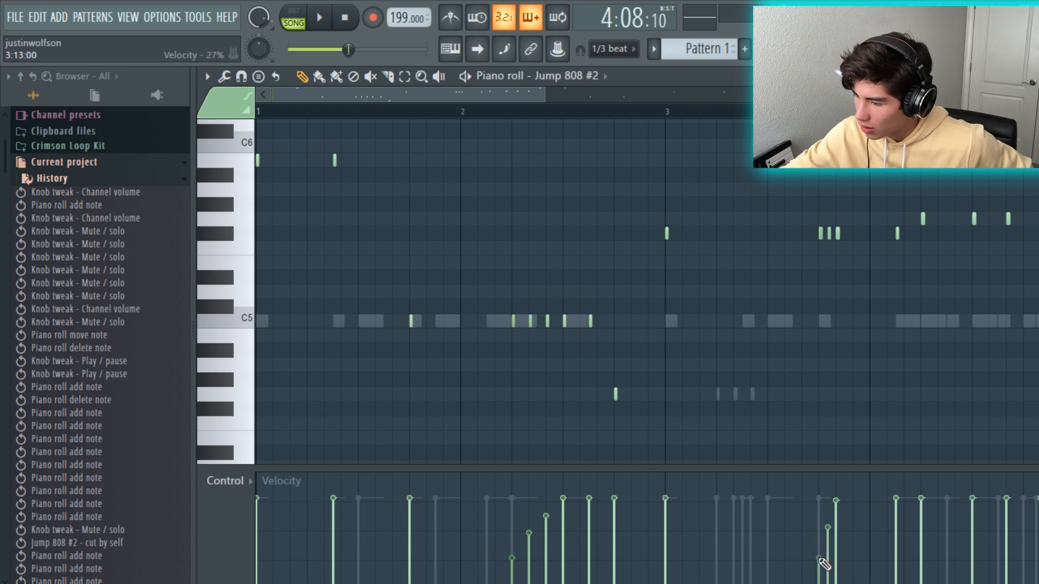
key(space)
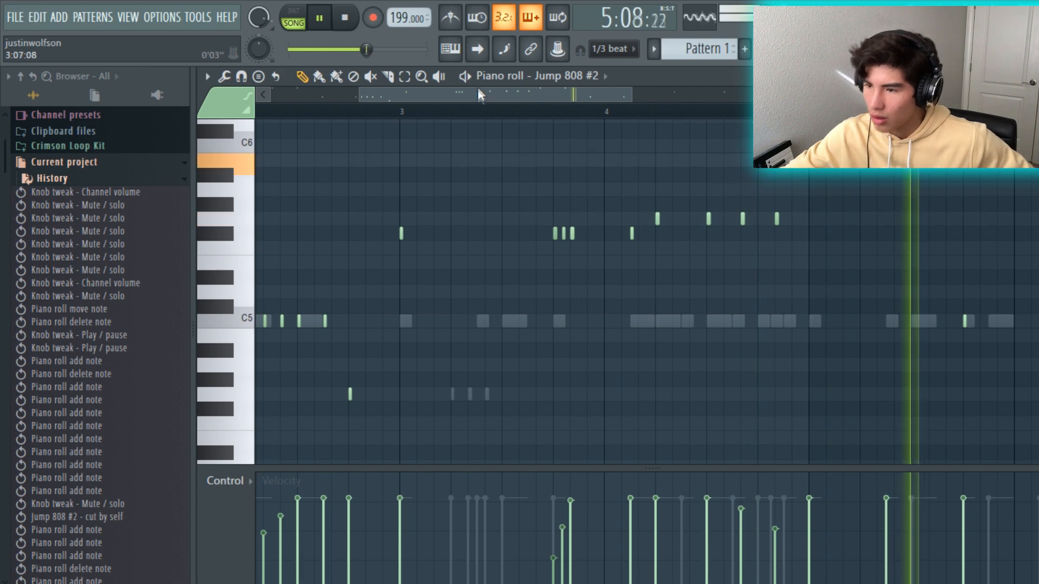
key(space)
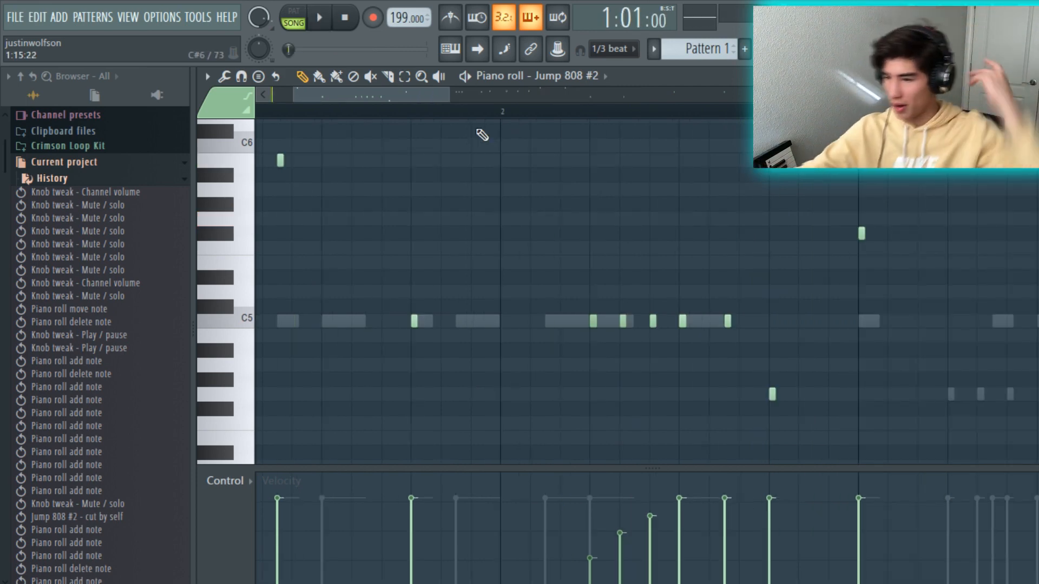
Replace the C5 note on beat 2 of bar 6 and shorten it to 0:00:04, matching the 1/6 step snap.
scroll(452, 146, down, 3)
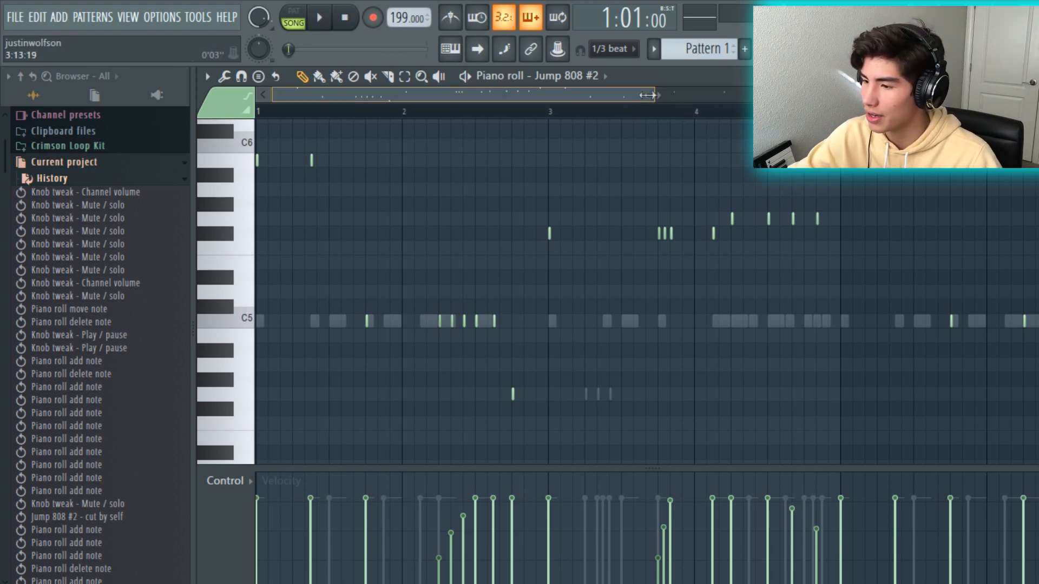
drag(653, 95, 534, 101)
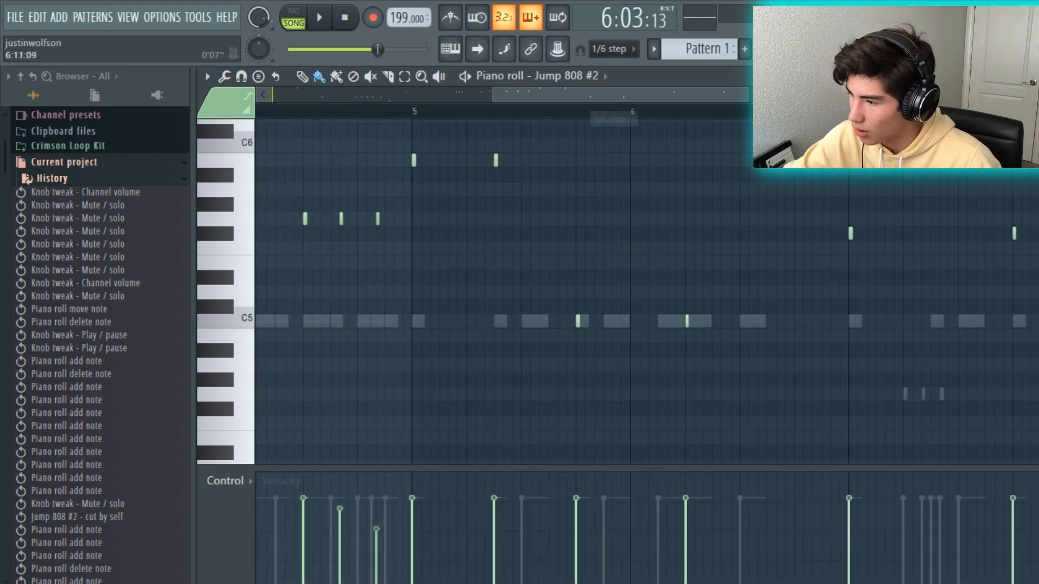
drag(748, 95, 628, 106)
scroll(658, 146, right, 3)
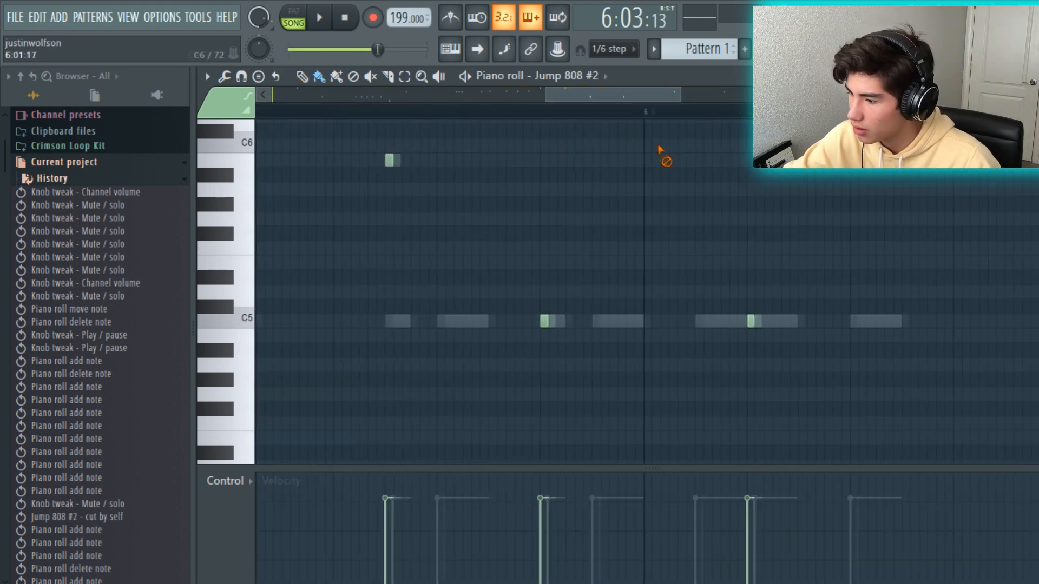
right_click(741, 321)
click(742, 322)
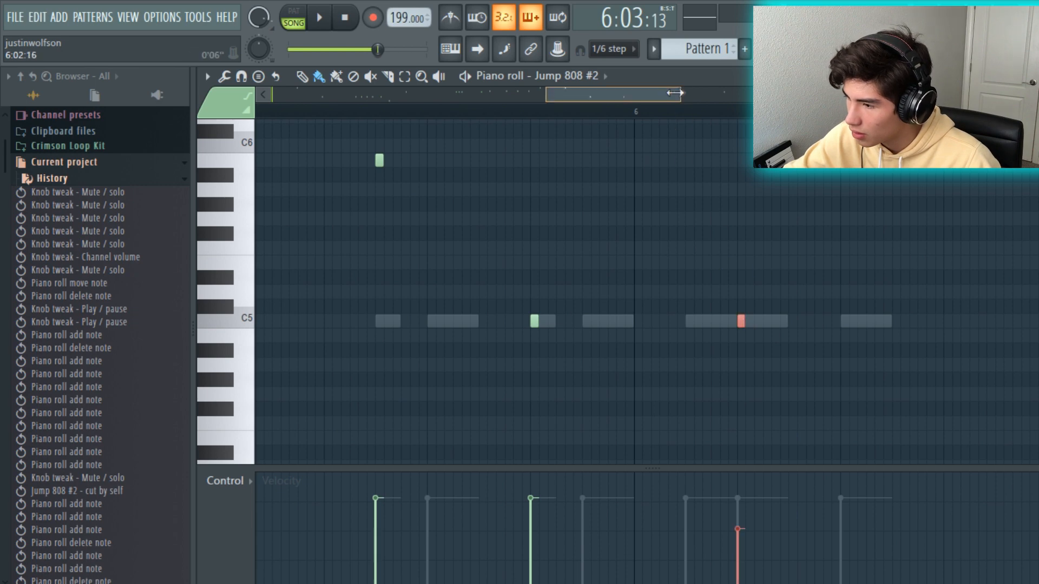
drag(678, 93, 600, 103)
scroll(626, 128, right, 4)
drag(493, 326, 480, 329)
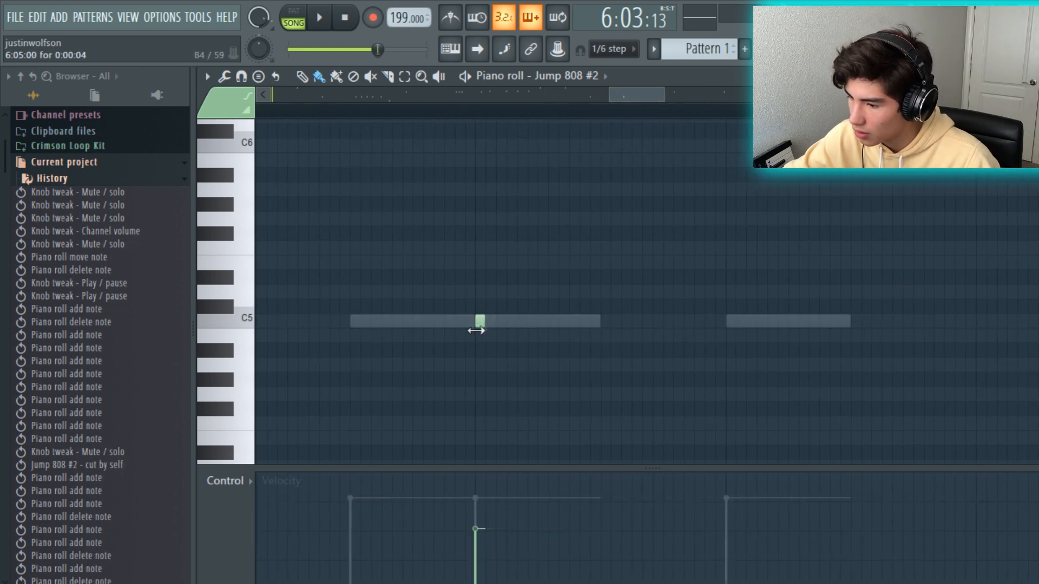
click(480, 322)
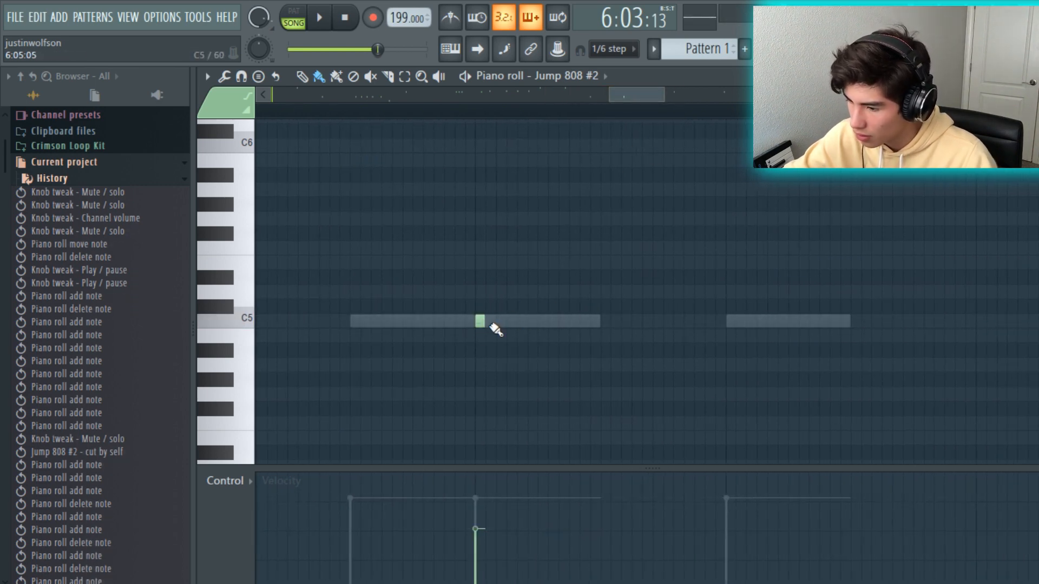
Paint a continuous 1/6 step C5 roll after the short note in bar 6, ramp its velocities upward, and play it.
mouse_move(496, 328)
mouse_down()
mouse_move(709, 348)
mouse_move(728, 338)
mouse_up()
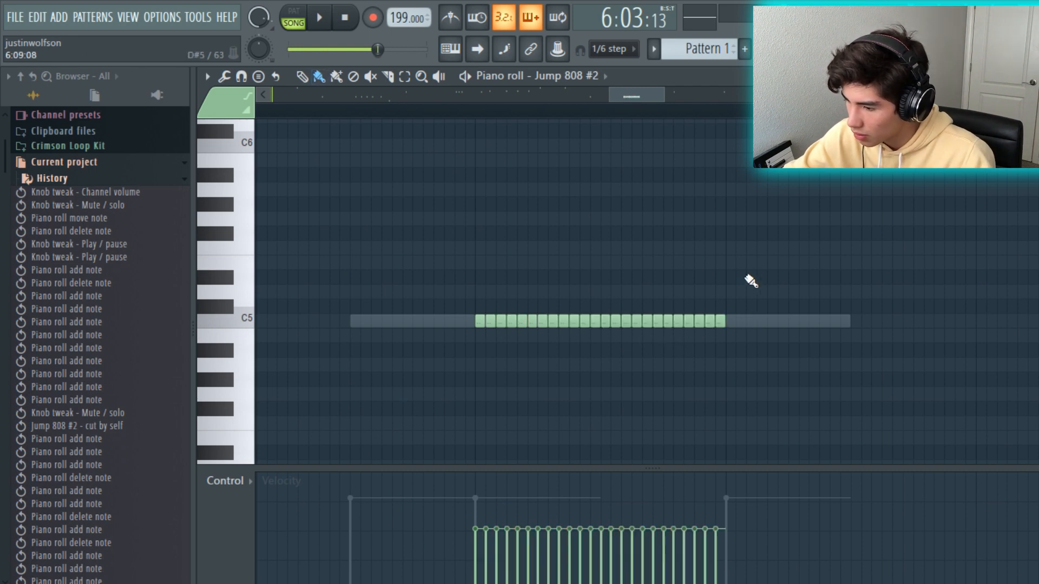
drag(475, 580, 615, 552)
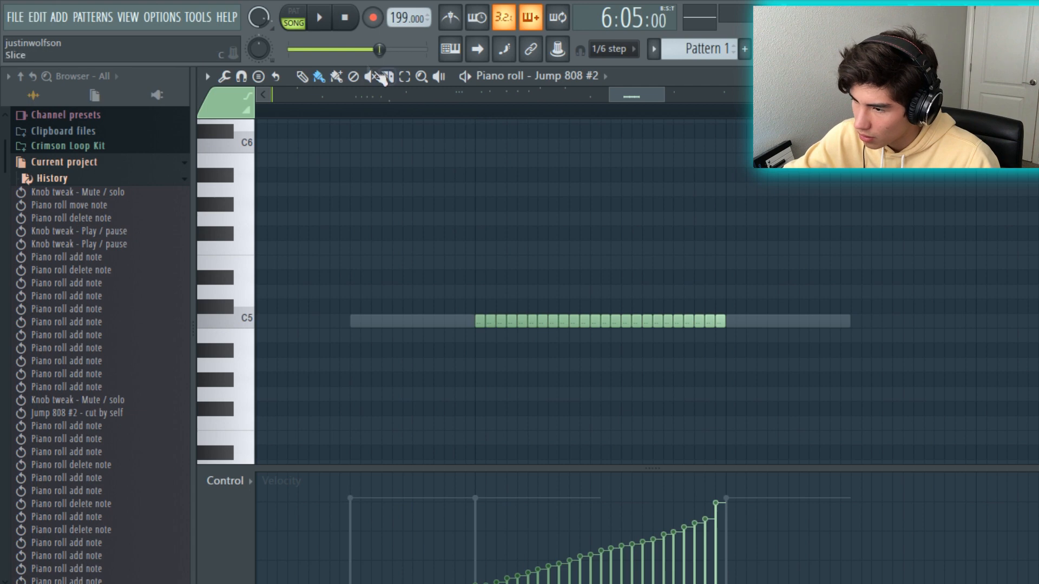
click(322, 18)
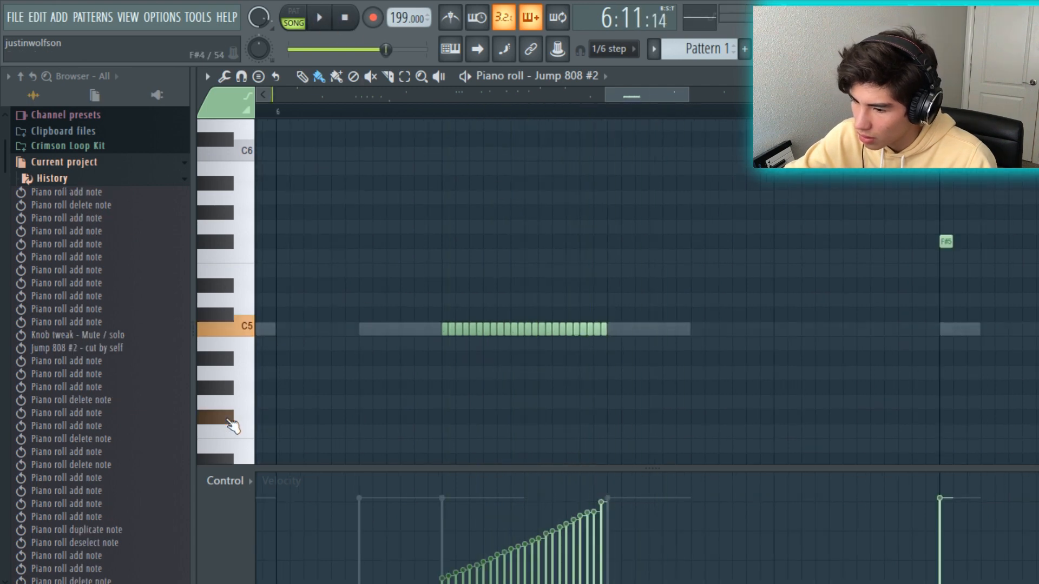
Transpose the whole C5 roll in bar 6 down five semitones to G4, then deselect its notes.
mouse_move(231, 431)
mouse_down()
mouse_move(230, 354)
mouse_move(238, 407)
mouse_up()
drag(636, 341, 446, 320)
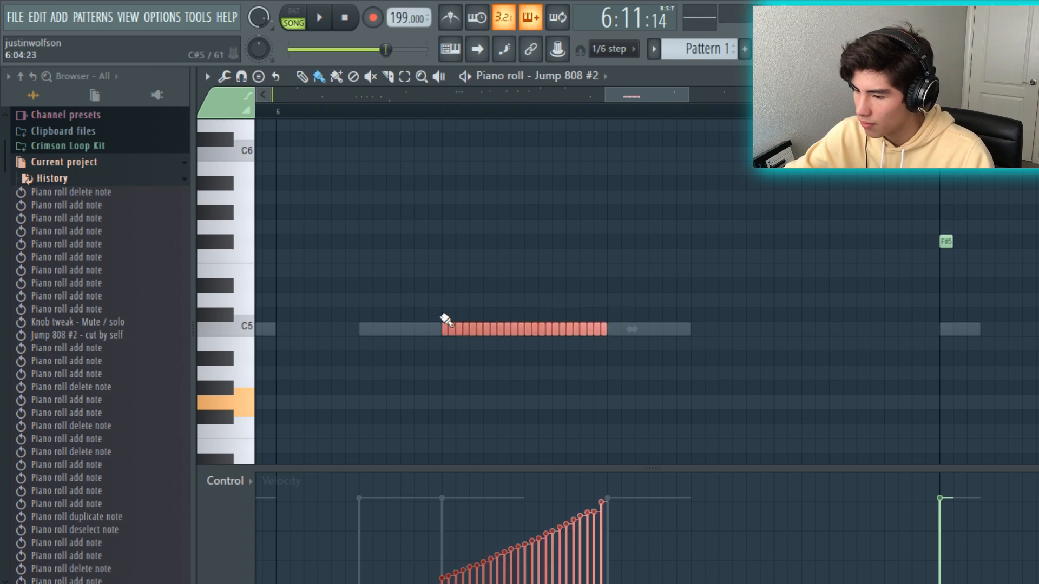
key(Down)
key(Down)
key(Down)
key(Down)
key(Down)
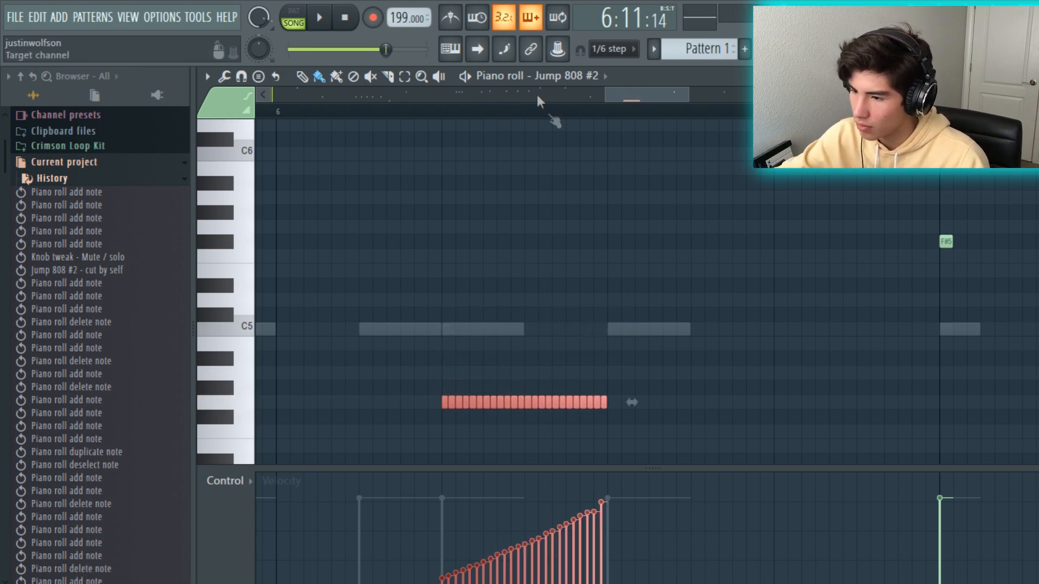
key(space)
key(ctrl+d)
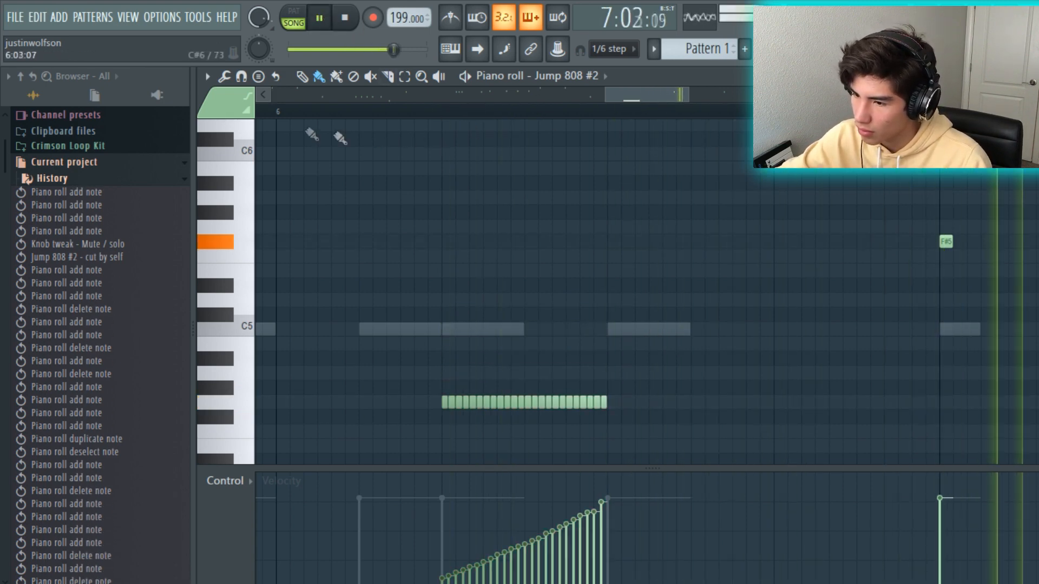
Play the song from bar 1 through bar 8 to listen to the full 808 line with the lowered roll.
click(115, 162)
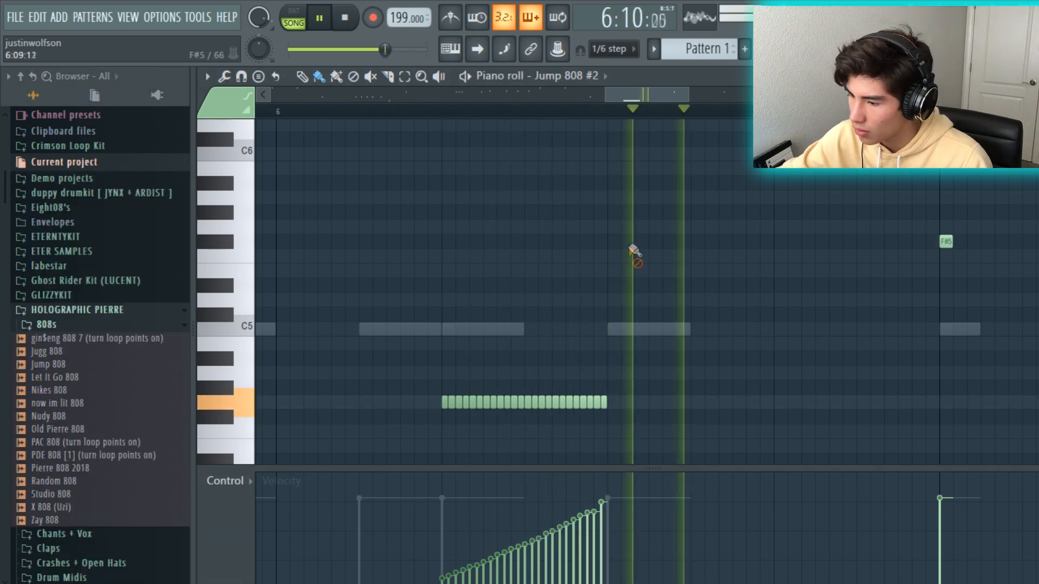
drag(684, 95, 752, 103)
drag(685, 98, 433, 111)
key(space)
scroll(661, 107, down, 5)
drag(660, 102, 807, 96)
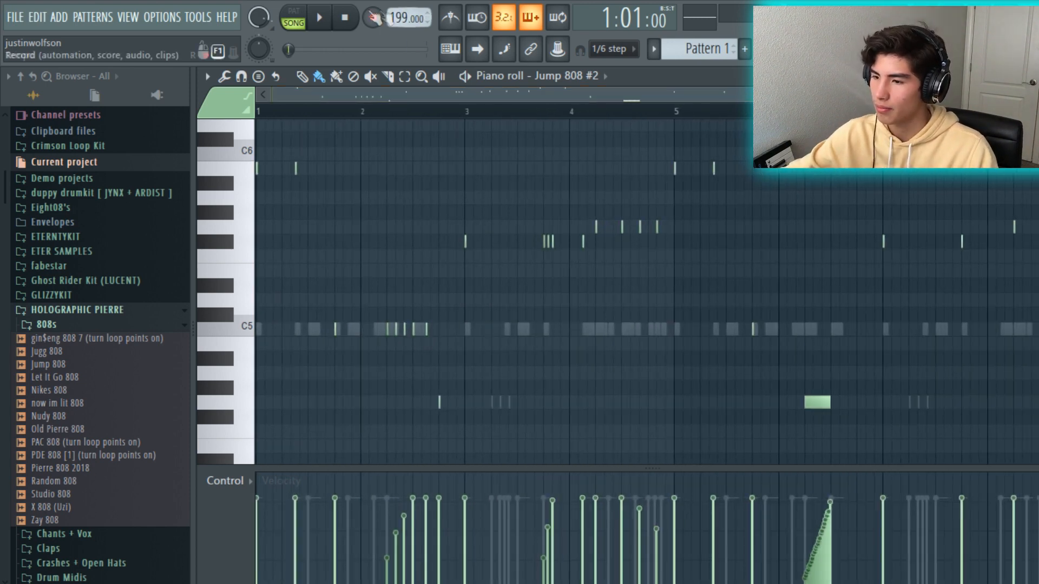
click(323, 20)
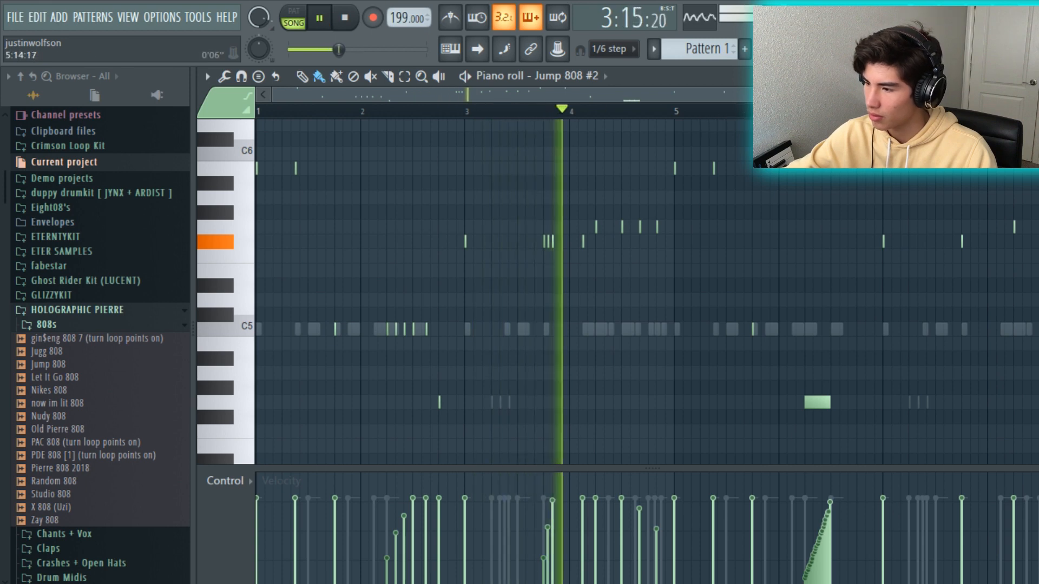
scroll(612, 102, up, 3)
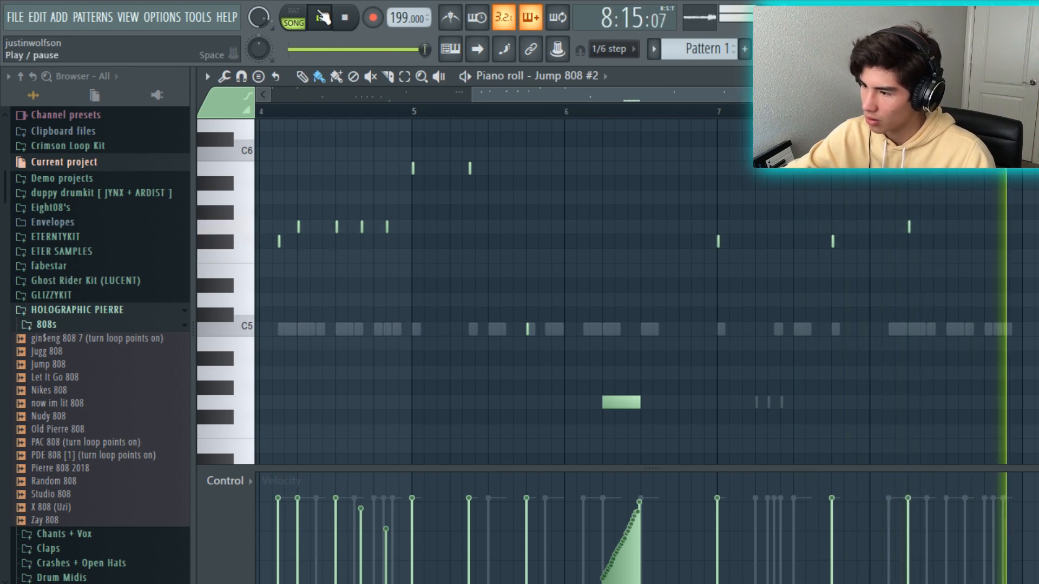
click(345, 18)
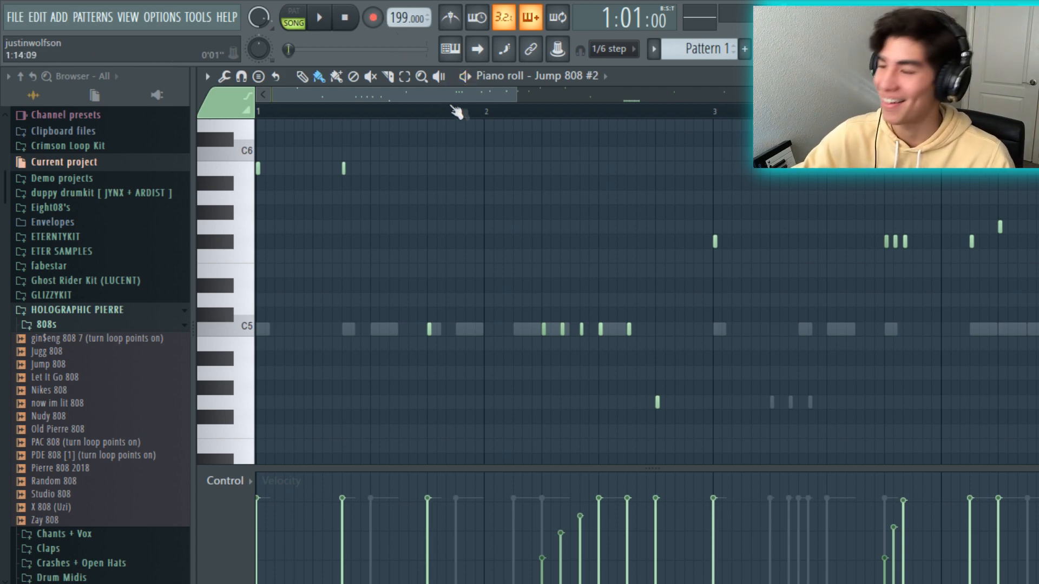
Set the snap to 1/2 beat and add a C5 slide note at the second melody note of bar 1.
drag(528, 110, 438, 149)
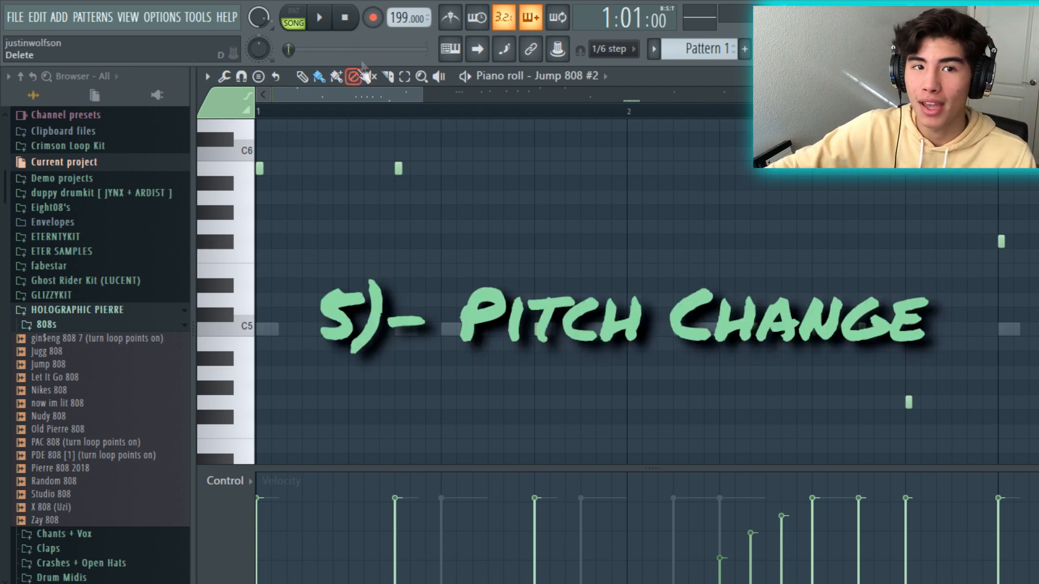
click(611, 49)
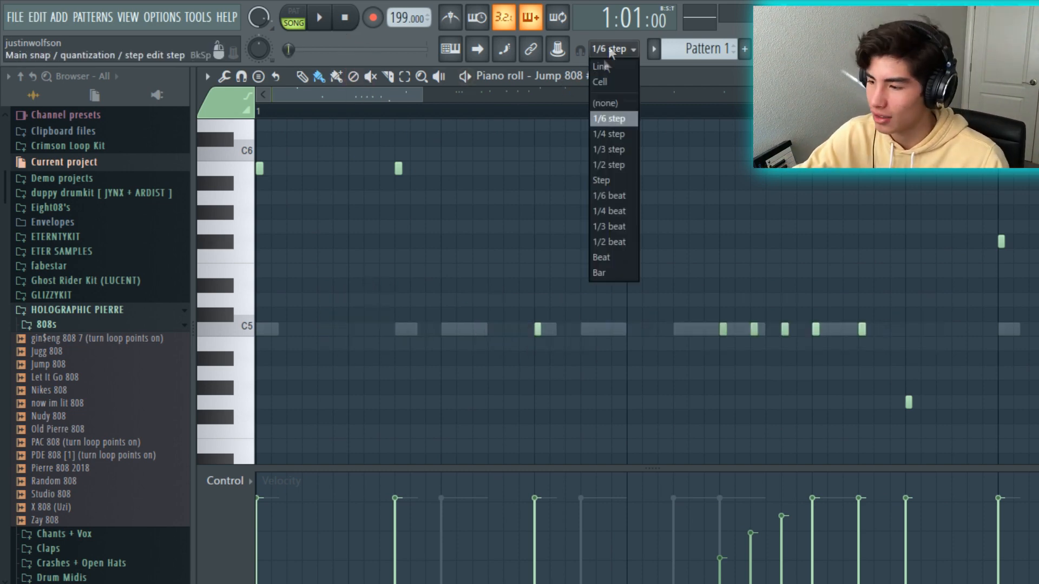
click(617, 241)
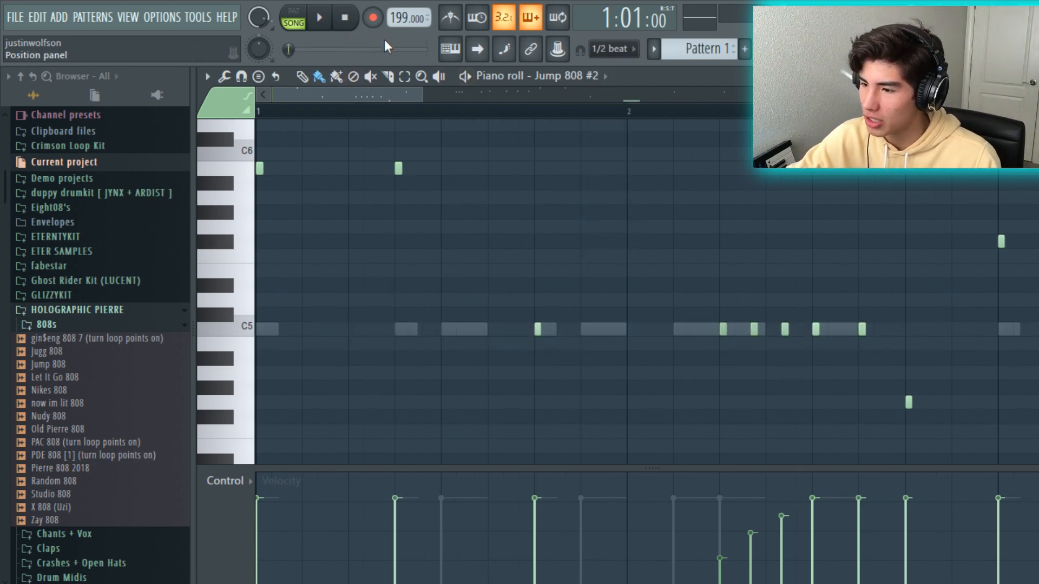
drag(418, 91, 563, 186)
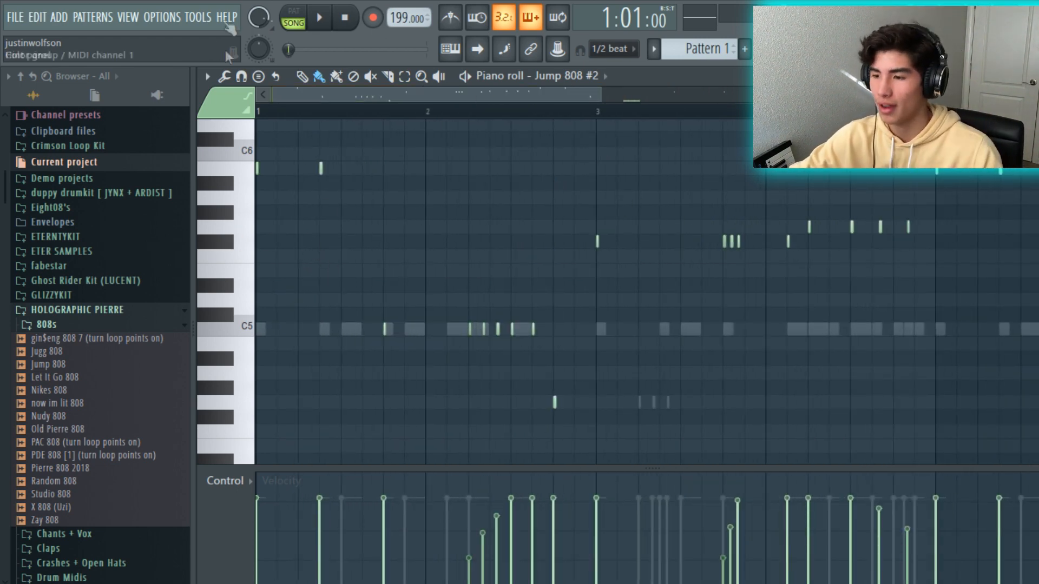
drag(599, 97, 431, 97)
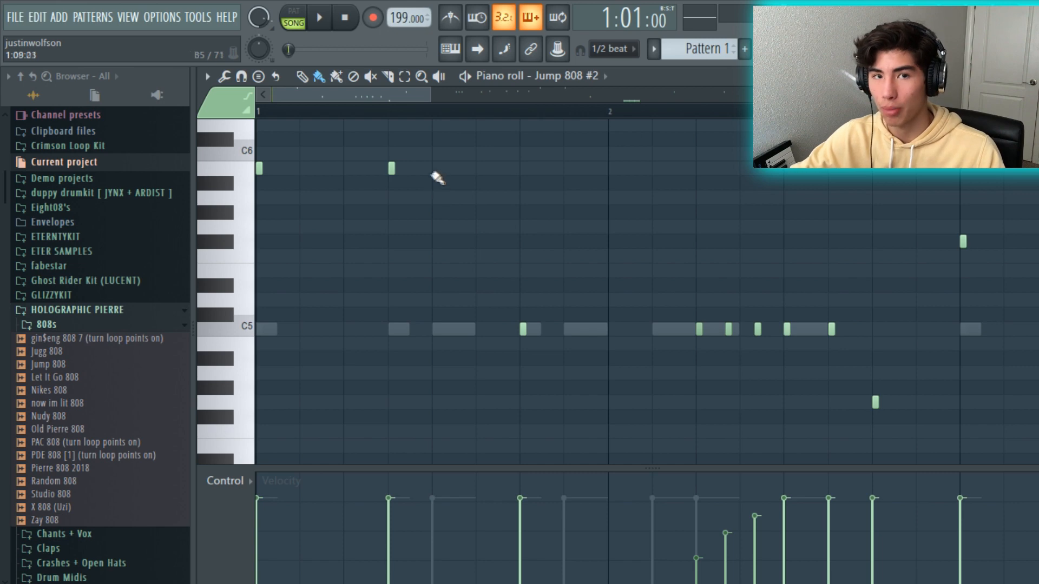
key(space)
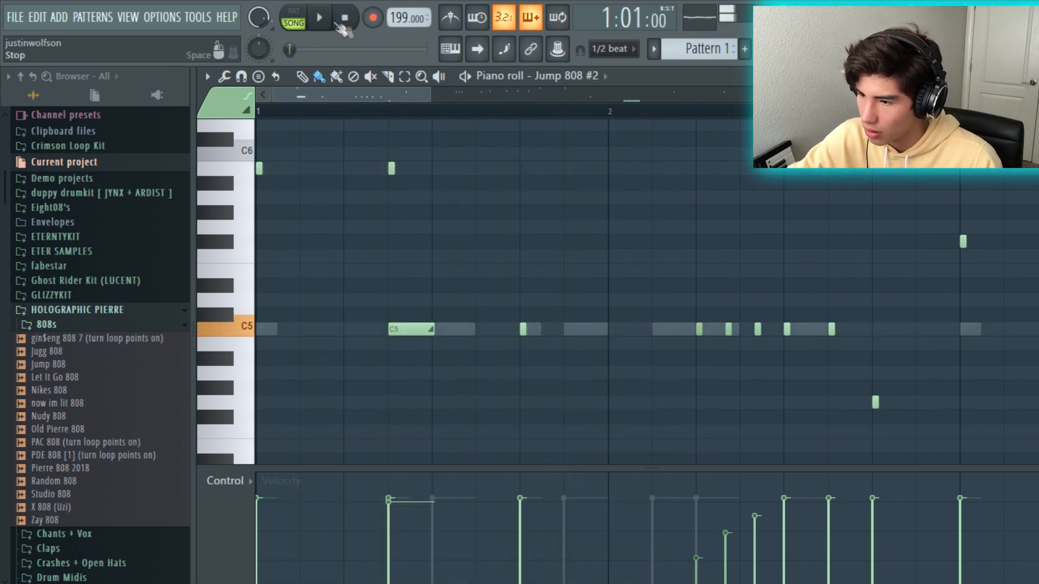
key(space)
Try the bar 1 slide note at G6, play it, and return the note to C5.
drag(428, 329, 429, 150)
key(space)
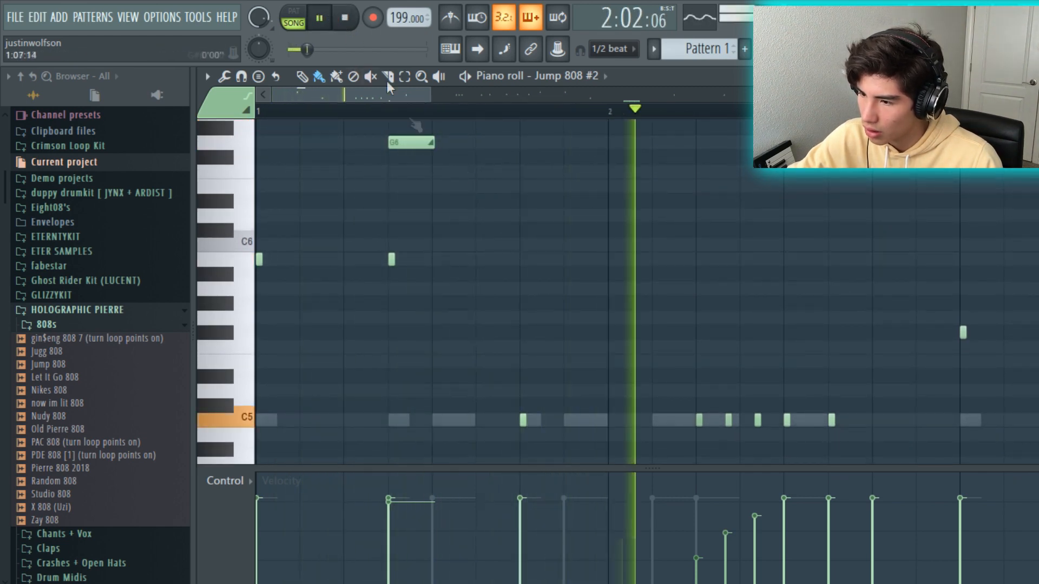
click(325, 17)
drag(427, 141, 413, 418)
key(space)
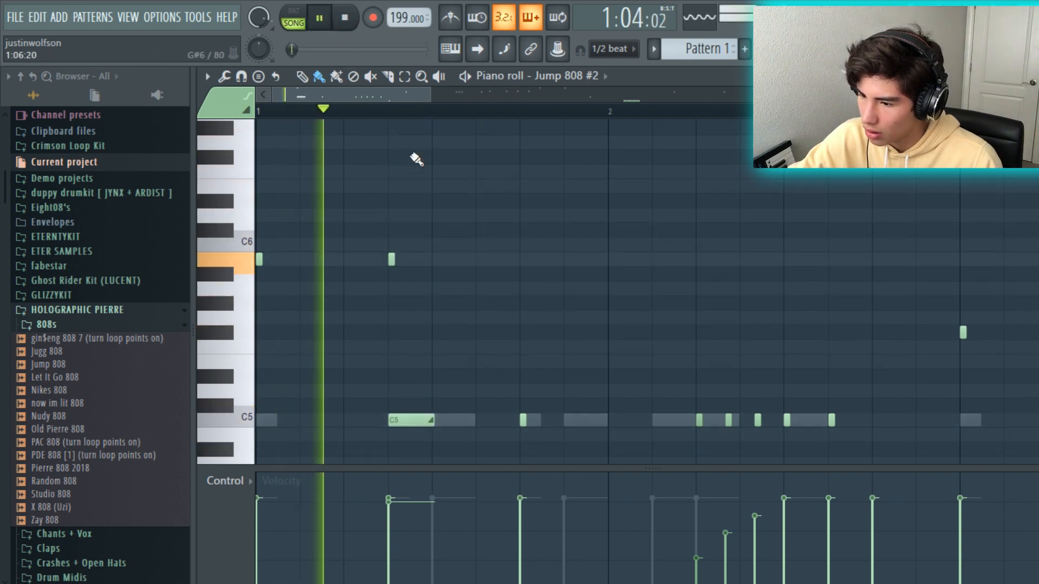
Add a short B5 note at 1:15:00 near the end of bar 1 and play the passage.
scroll(448, 186, down, 1)
key(space)
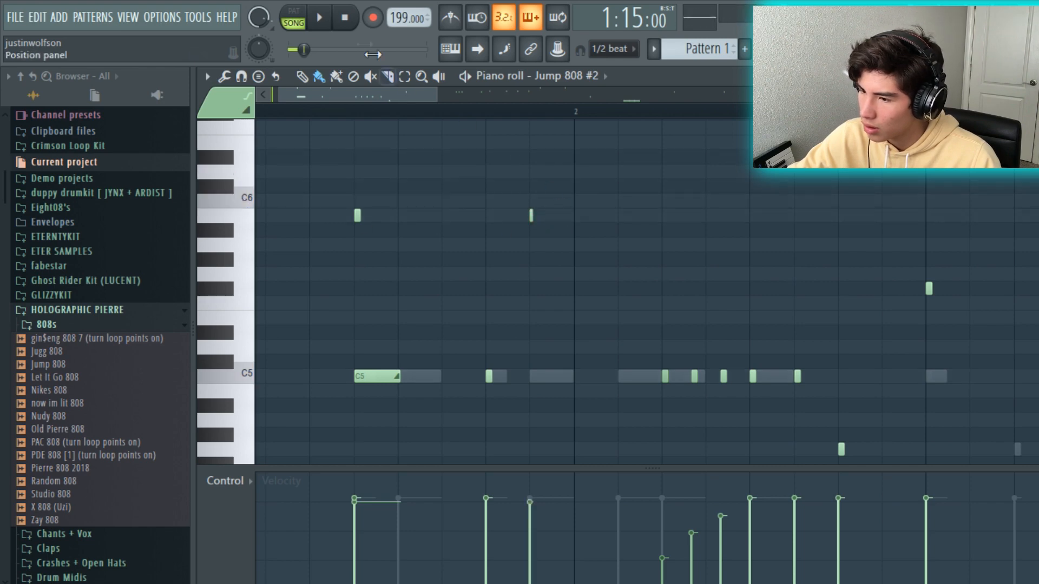
key(space)
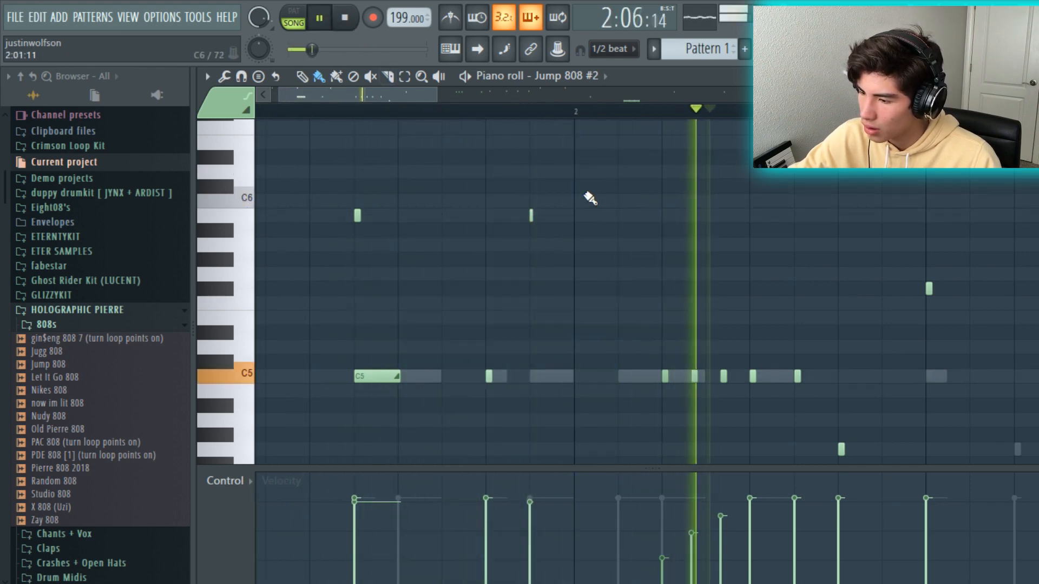
Switch playback to pattern mode, add an F6 note at 3:15:00, and turn it into a slide note.
click(411, 113)
click(560, 112)
click(294, 18)
scroll(254, 160, up, 1)
click(232, 157)
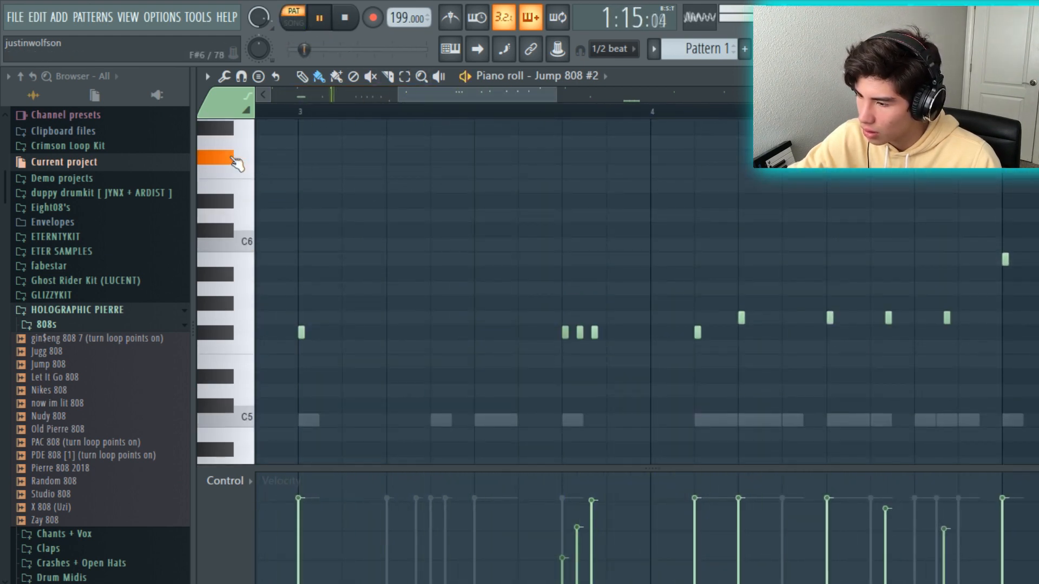
click(563, 111)
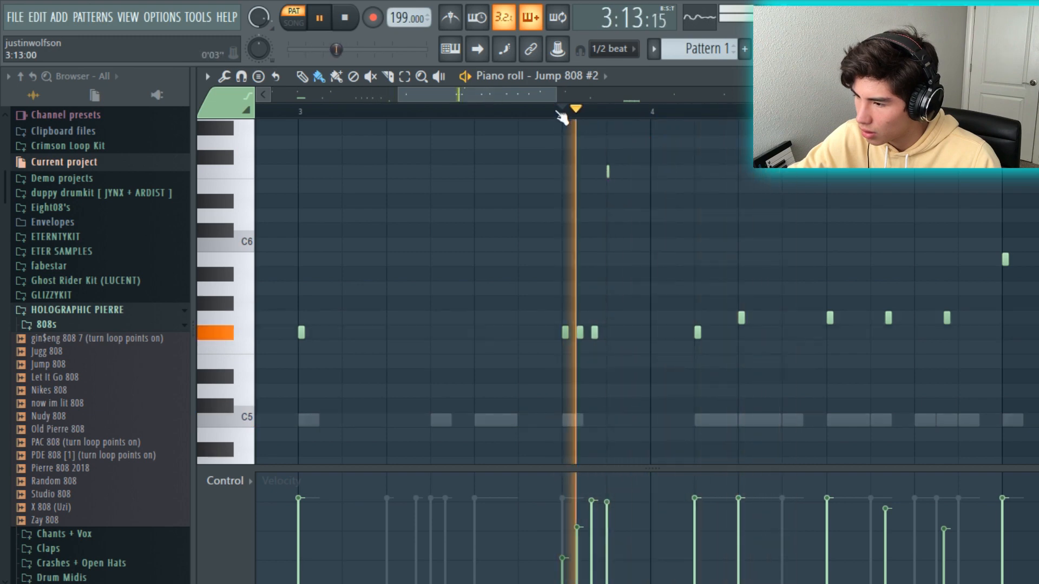
double_click(608, 172)
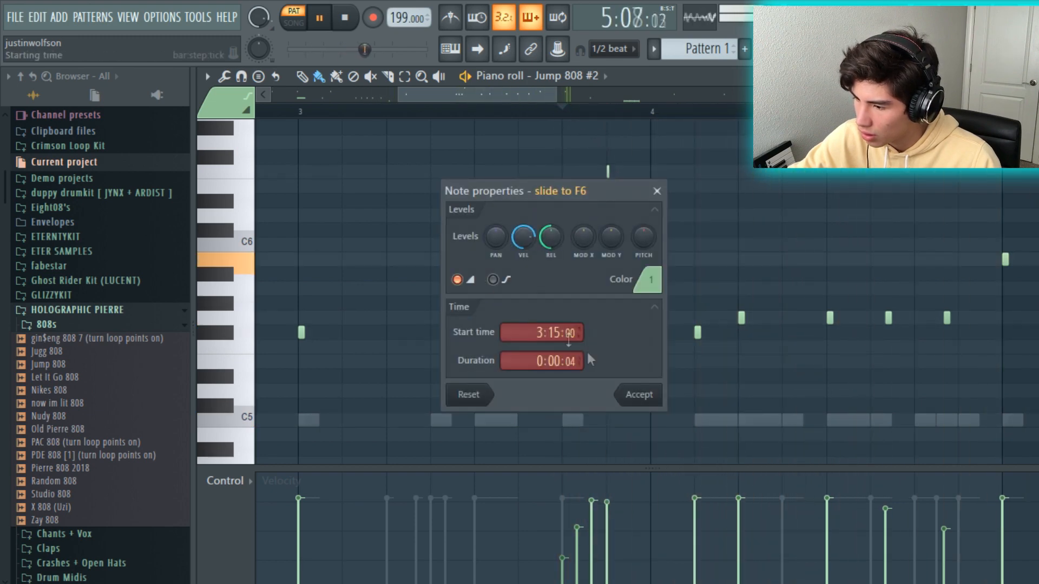
click(644, 395)
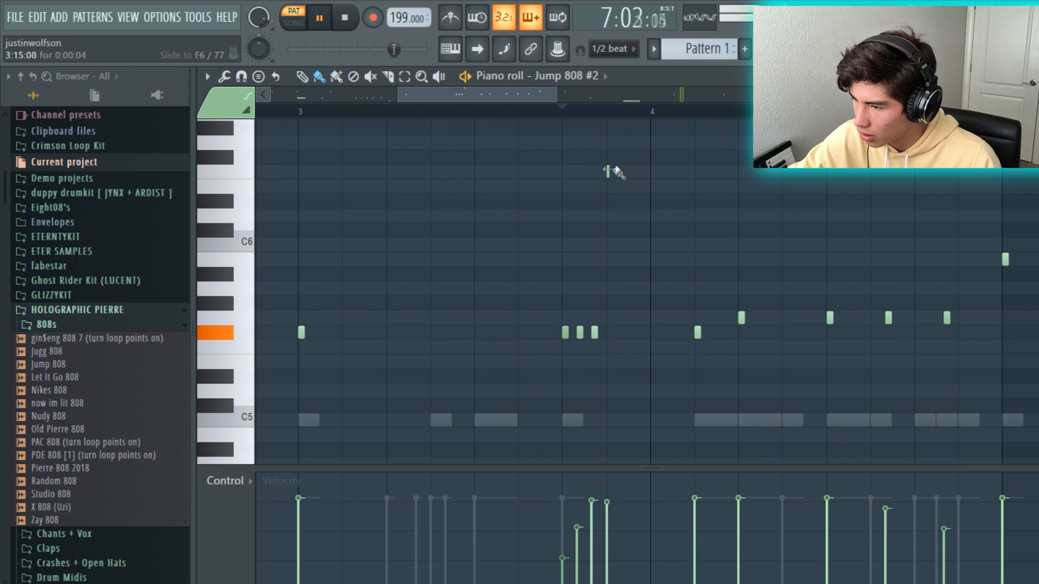
Lengthen the bar 3 slide note to 0:02:04, raise it to F#6, and play the slide.
click(553, 113)
click(544, 108)
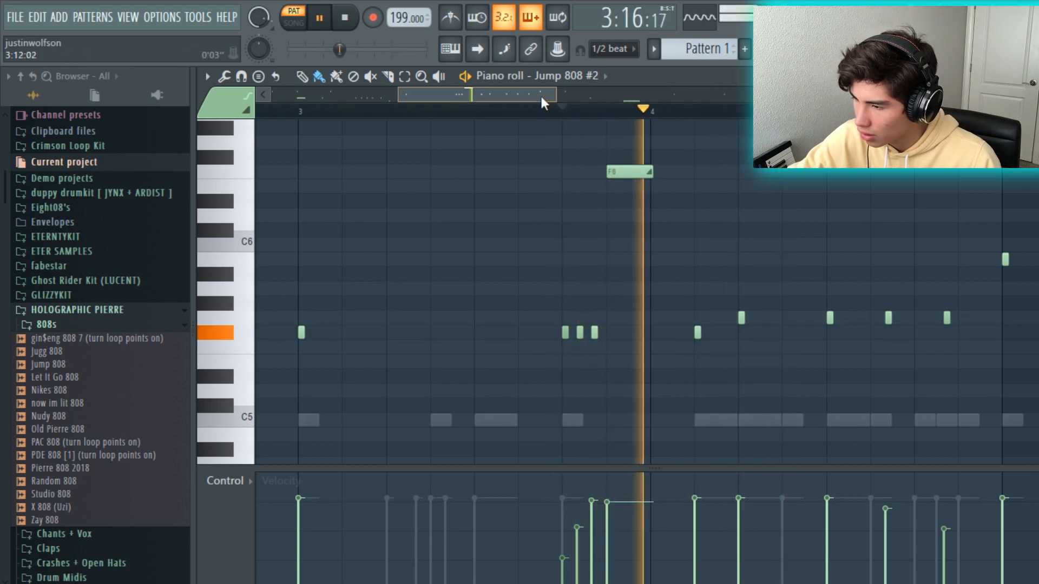
drag(544, 98, 573, 97)
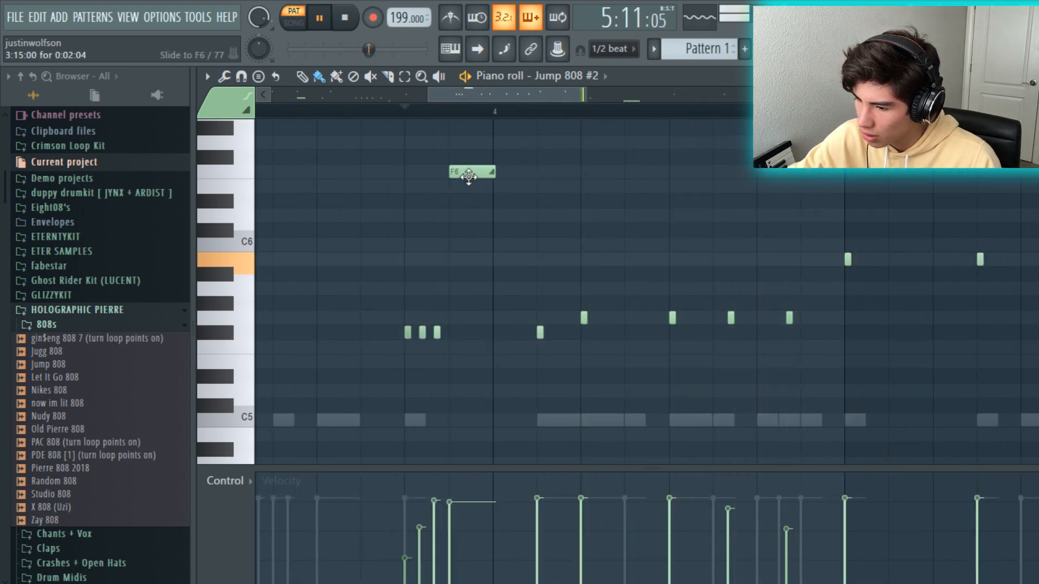
mouse_move(468, 176)
mouse_down()
mouse_move(469, 185)
mouse_move(469, 161)
mouse_up()
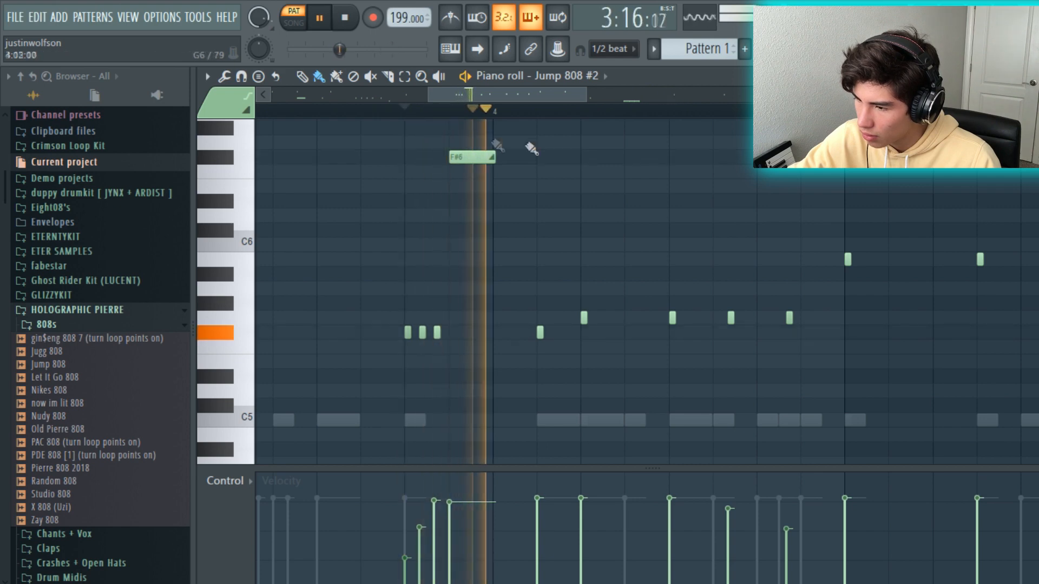
click(402, 110)
click(320, 18)
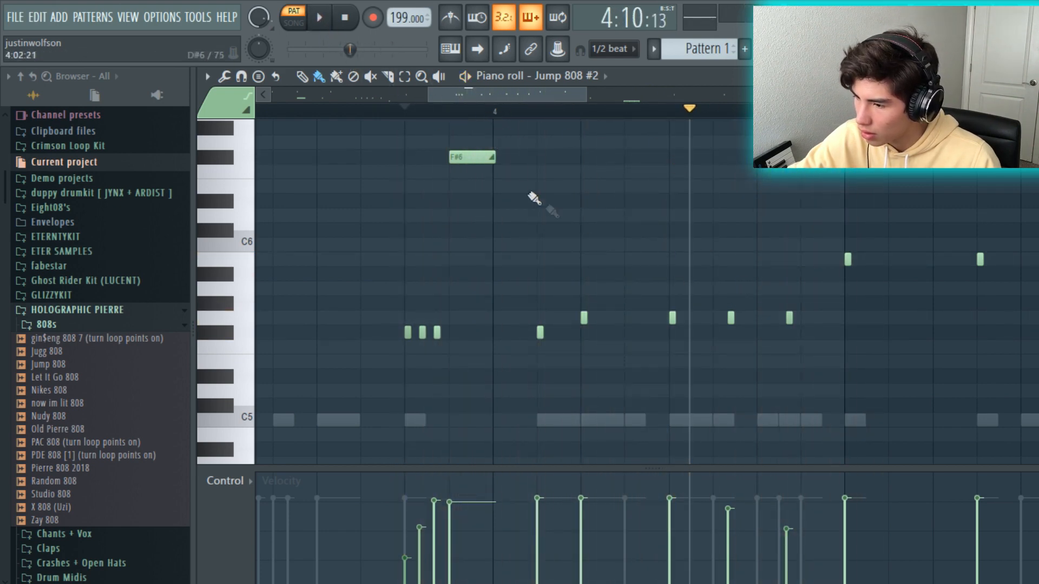
Add a slide note near the end of bar 4, placing it on B4 at 4:14:08 with 1/6 step snap, and play it.
scroll(801, 303, down, 2)
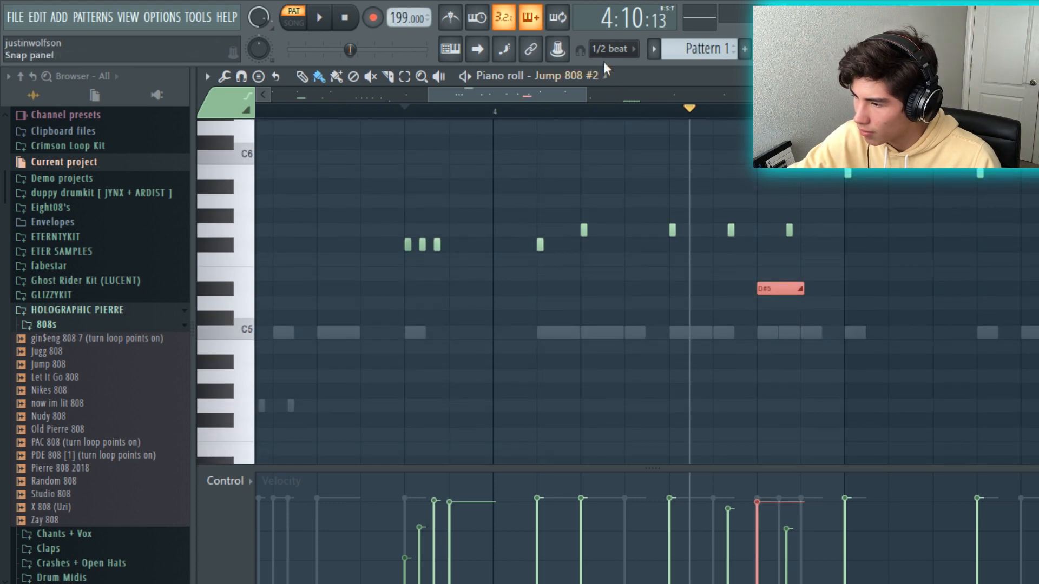
click(611, 49)
click(631, 200)
drag(779, 288, 821, 352)
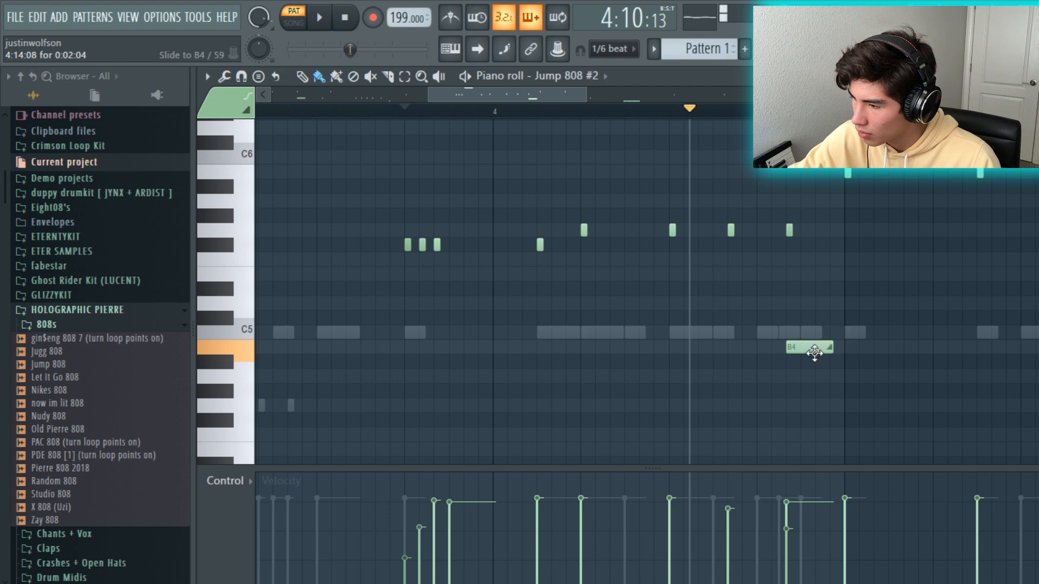
click(326, 20)
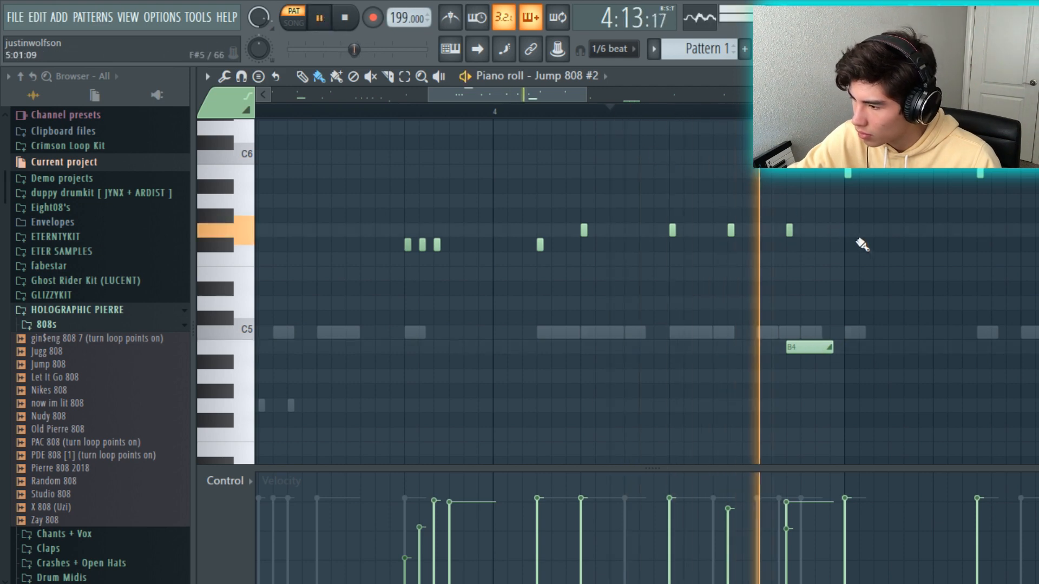
Clone the Jump 808 #2 channel in the channel rack and copy its notes into the clone.
key(F6)
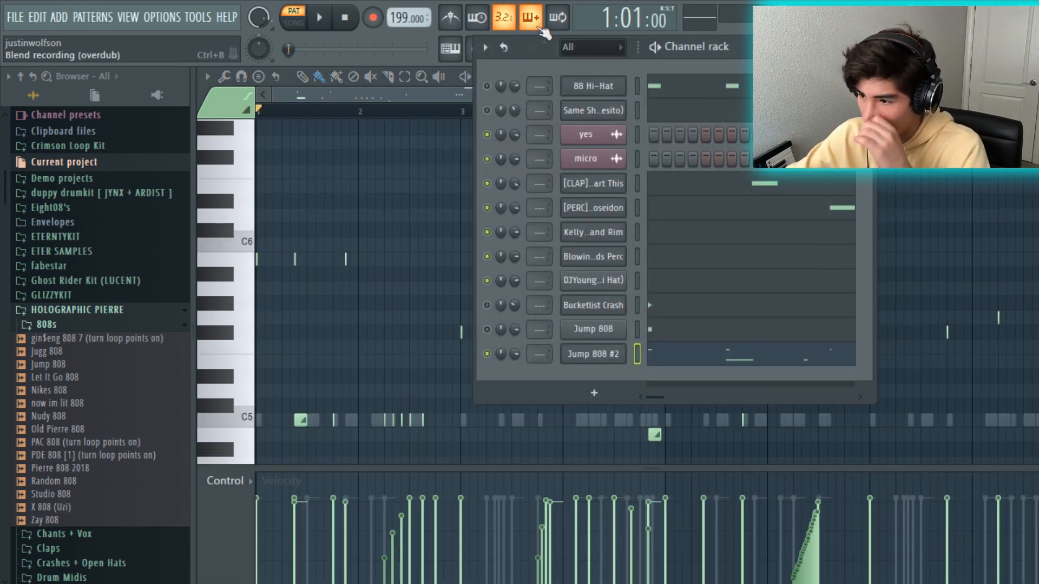
right_click(601, 355)
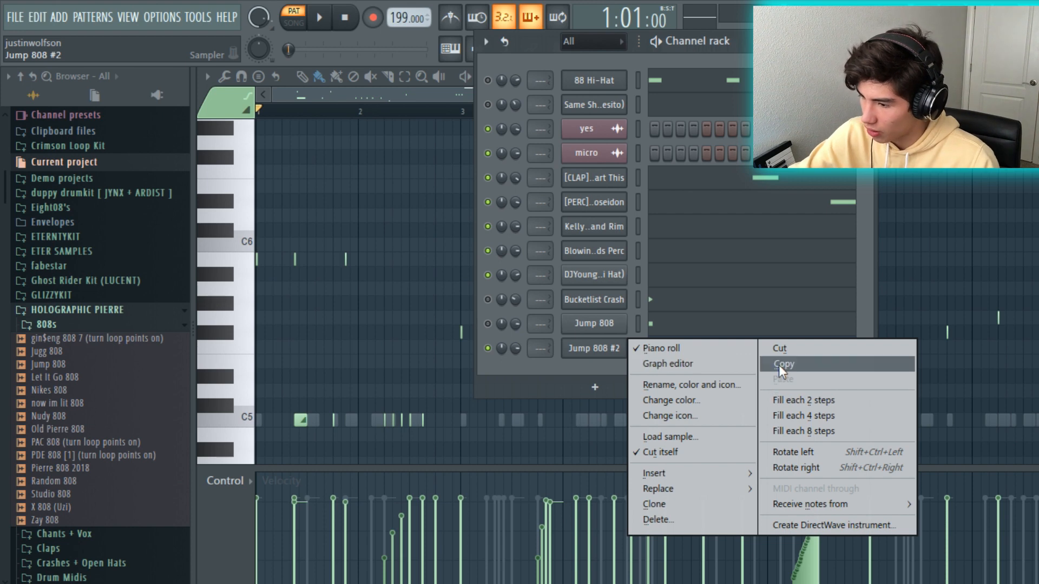
click(695, 503)
right_click(613, 355)
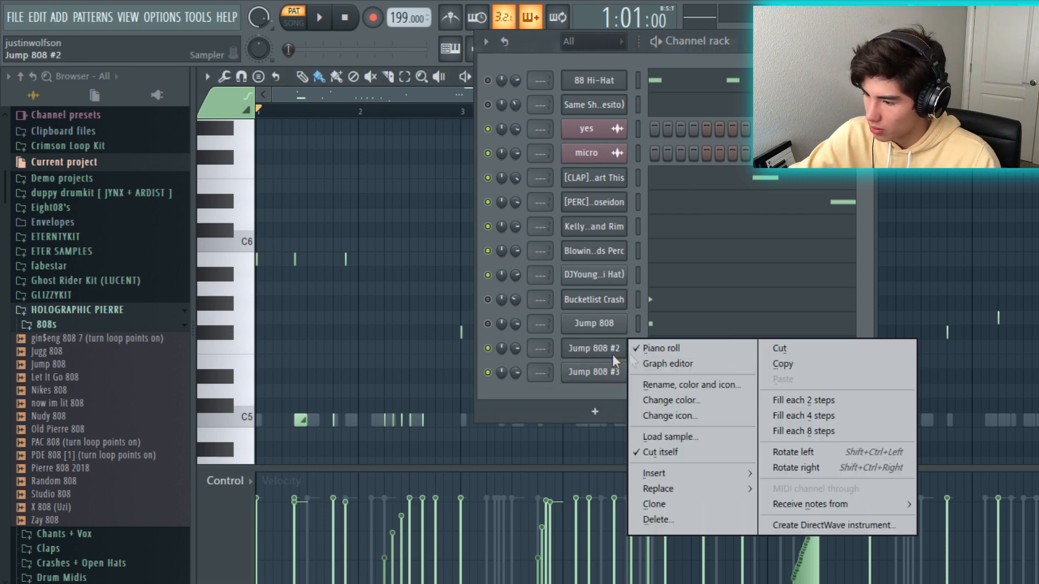
click(803, 361)
right_click(623, 375)
click(783, 403)
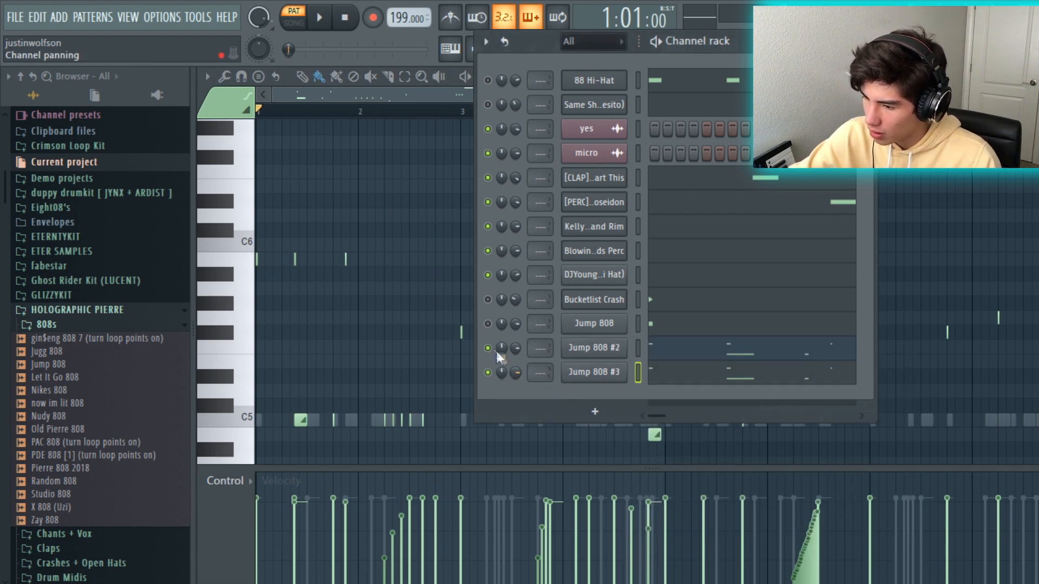
Replace the cloned channel's sample with Nikes 808 from the HOLOGRAPHIC PIERRE 808s folder and view its notes.
drag(93, 357, 923, 186)
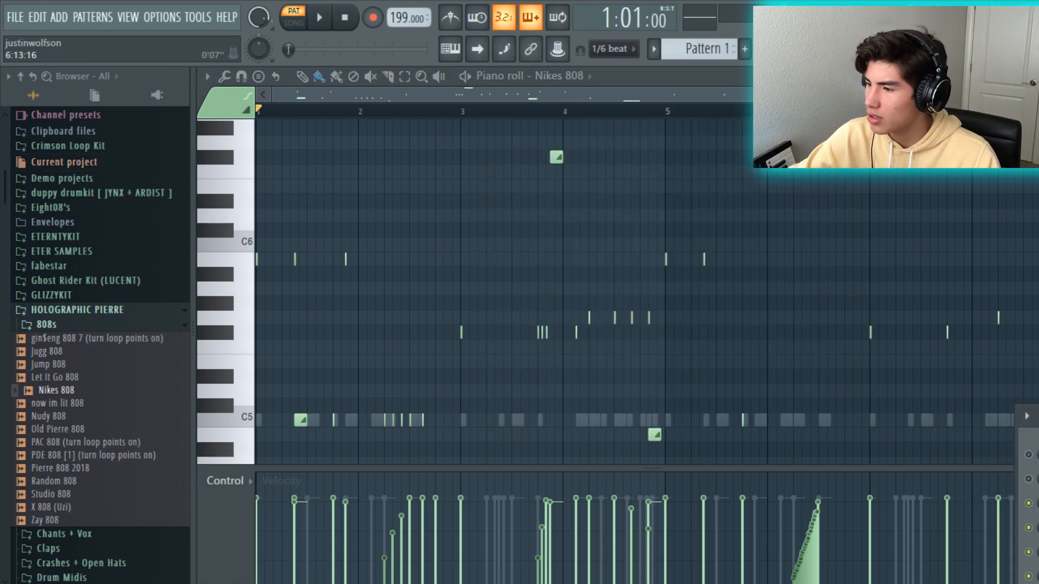
drag(818, 95, 649, 96)
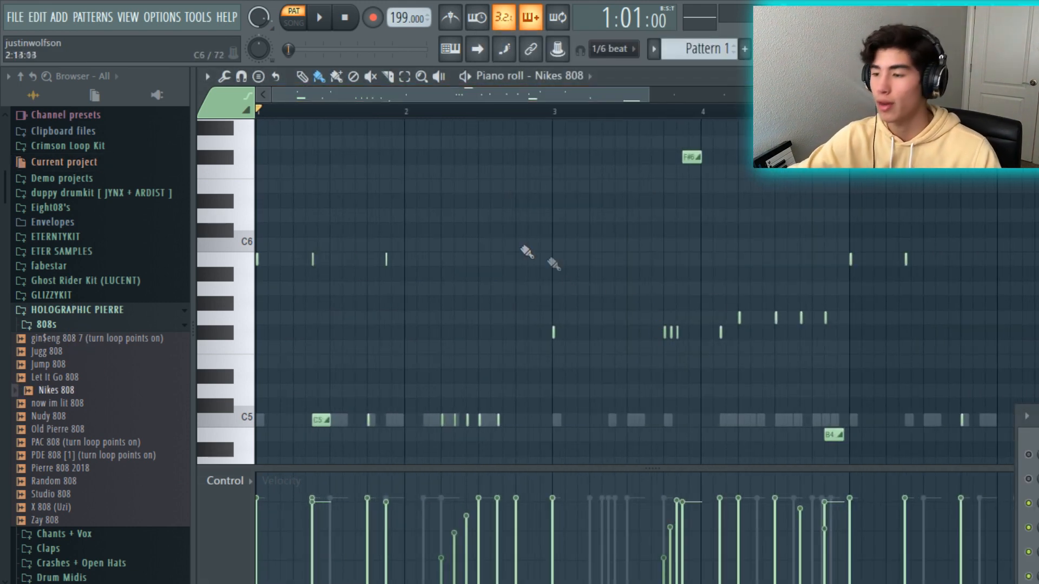
Play the copied pattern on the Nikes 808 channel through to bar 5.
drag(647, 91, 707, 92)
key(space)
scroll(702, 220, down, 4)
scroll(700, 221, up, 4)
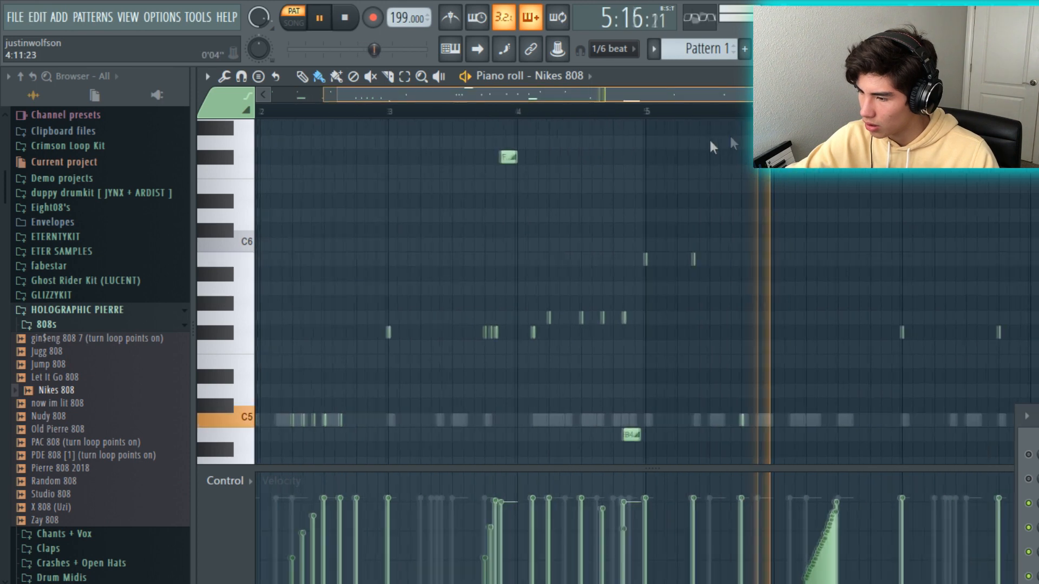
key(space)
Lengthen the C5 slide note in bar 1 until just before the next C5 note, and play it.
drag(707, 94, 452, 94)
scroll(494, 214, down, 3)
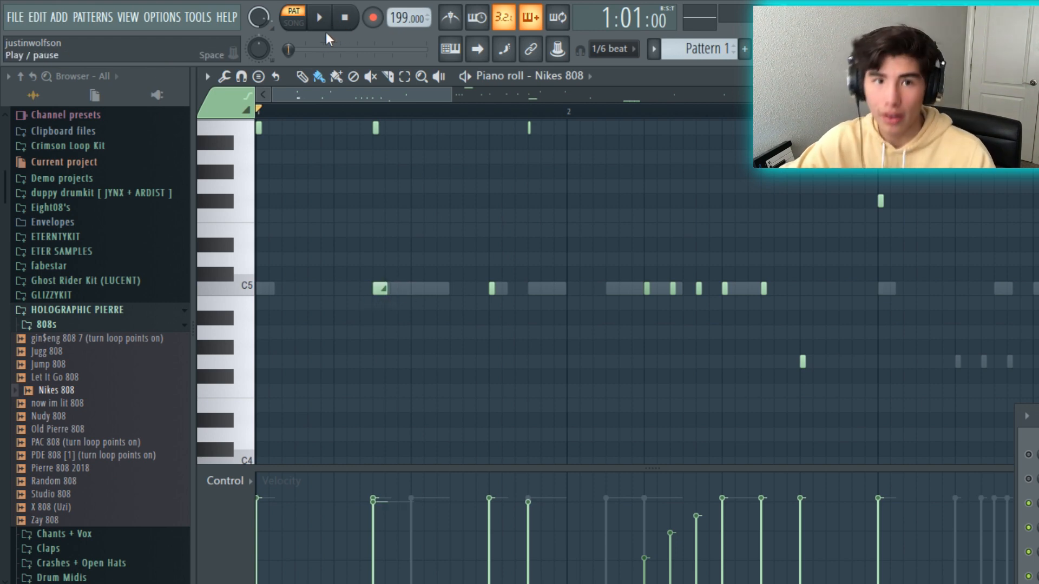
key(space)
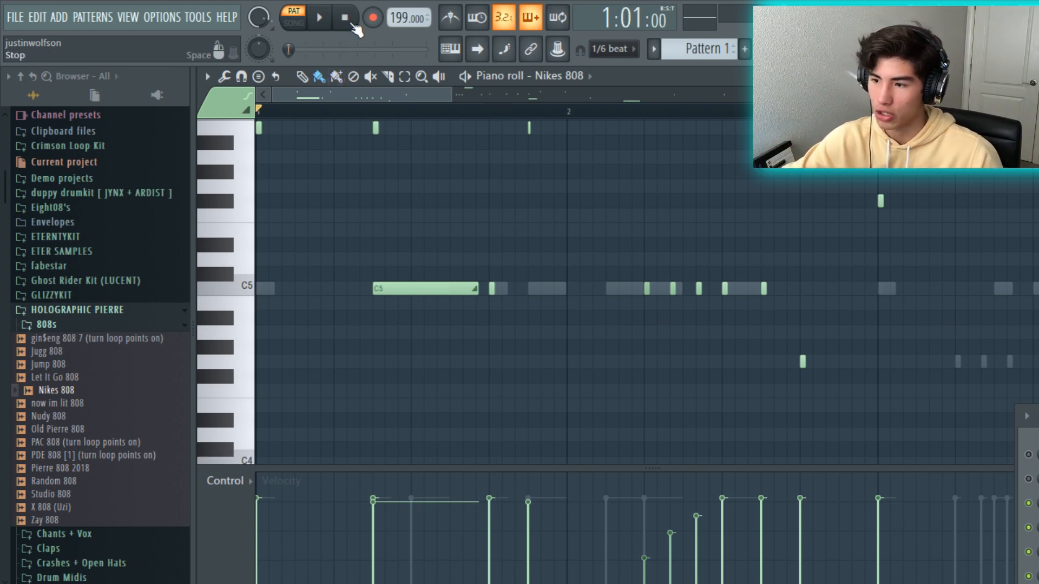
click(328, 27)
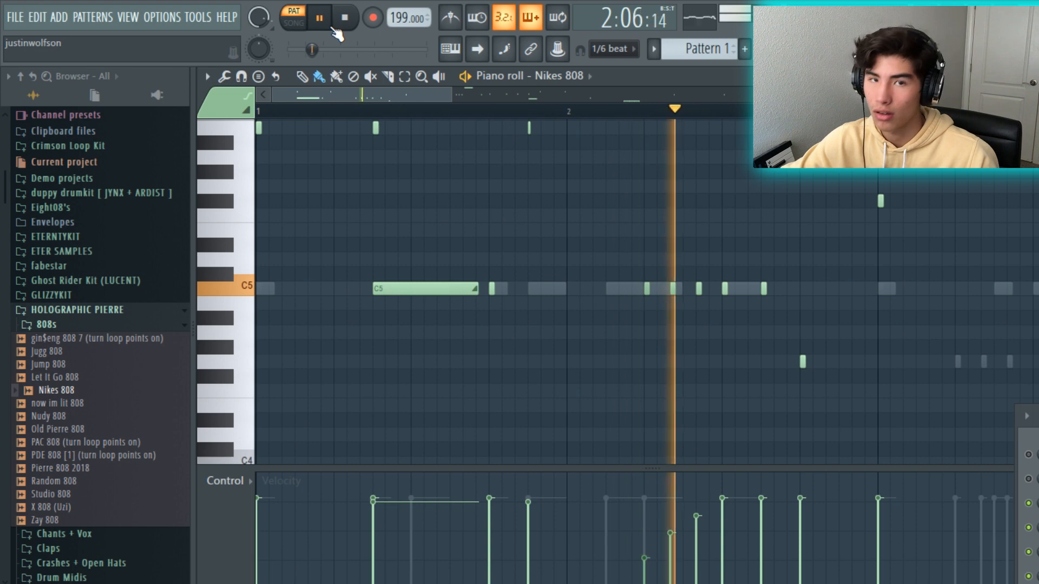
key(space)
Lengthen the B5 slide note near the end of bar 1 to reach the start of bar 2, and play it.
scroll(544, 210, up, 3)
scroll(544, 210, up, 3)
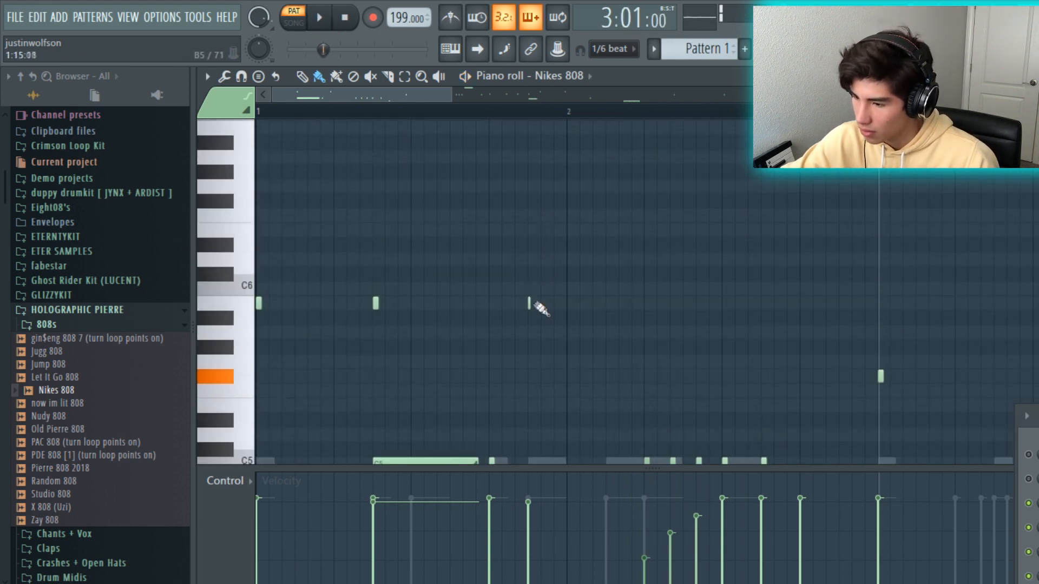
key(space)
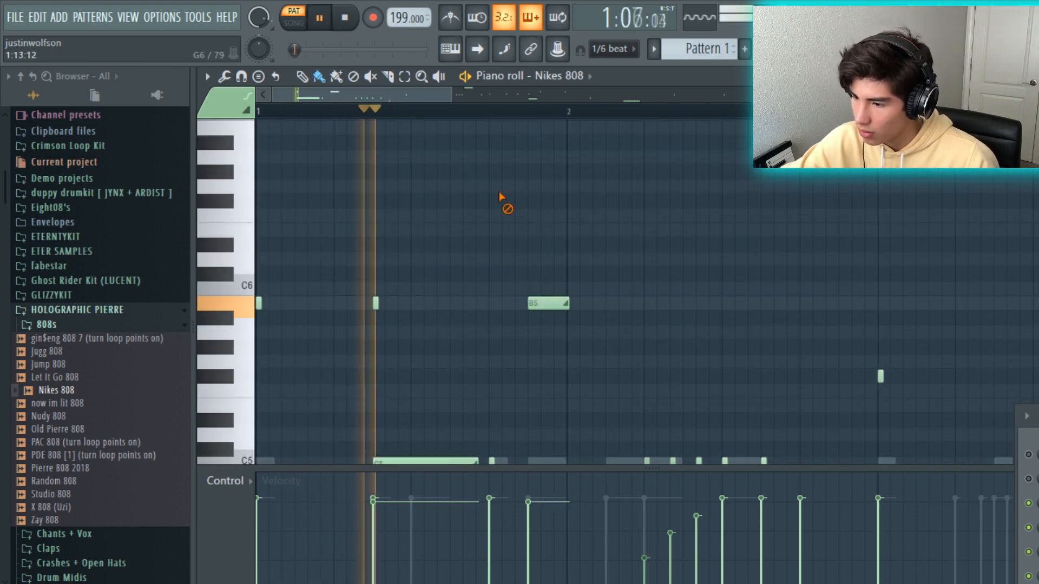
click(365, 112)
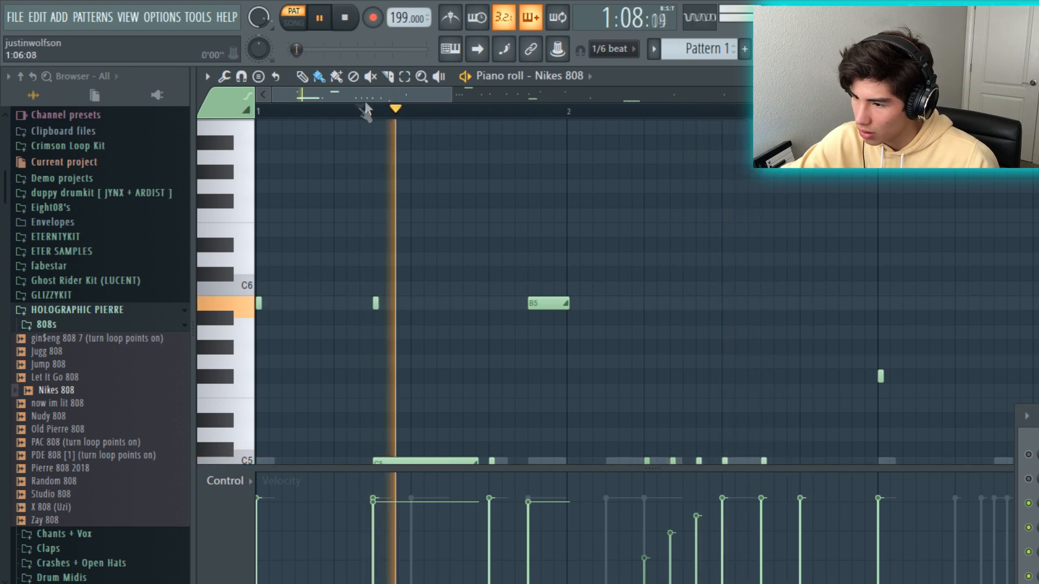
scroll(446, 172, right, 3)
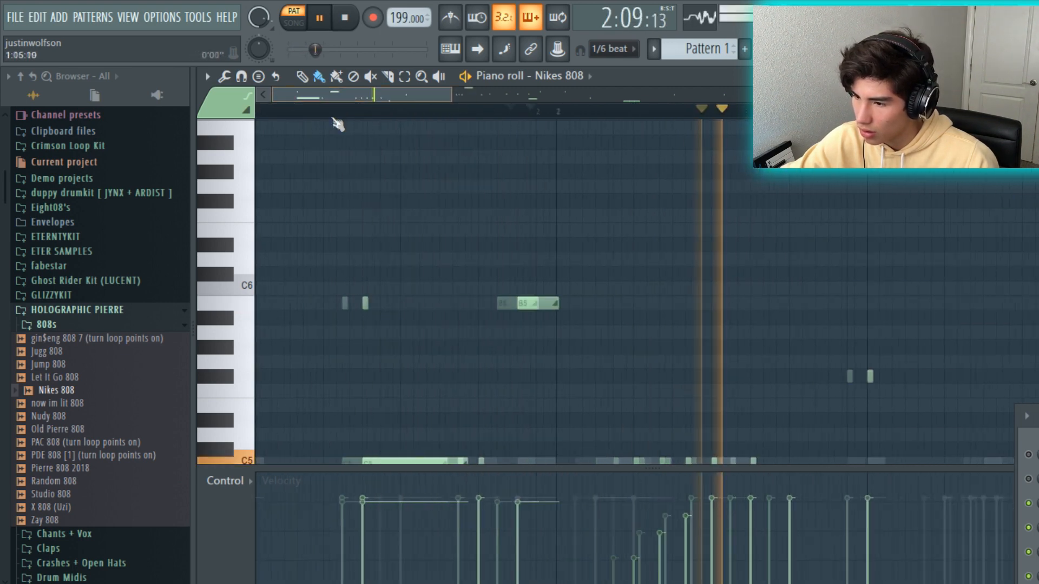
Extend the B5 slide note to a duration of 0:03:12, play it, and check its note properties.
drag(571, 306, 595, 294)
click(368, 111)
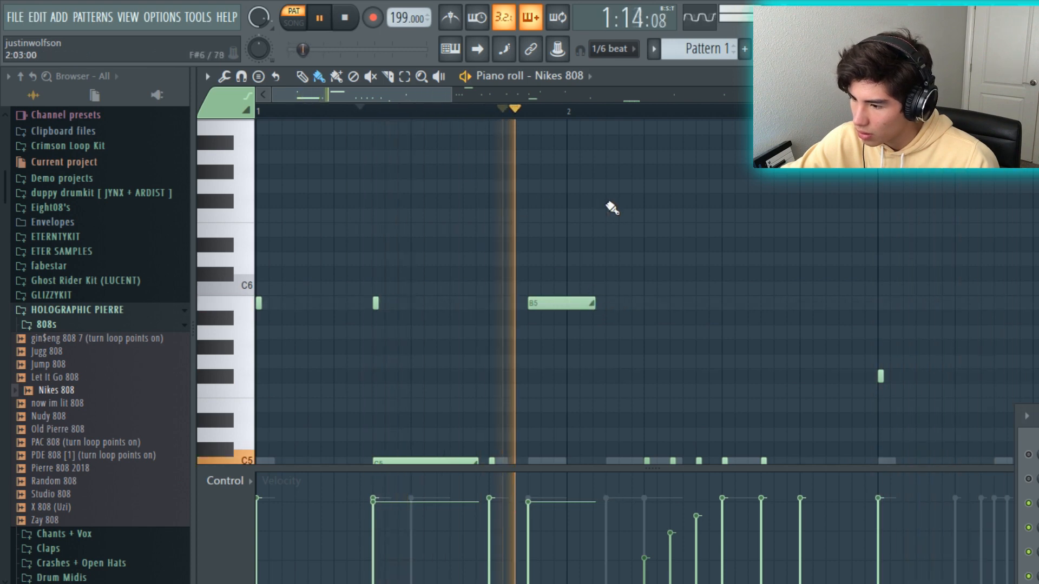
click(368, 112)
click(321, 20)
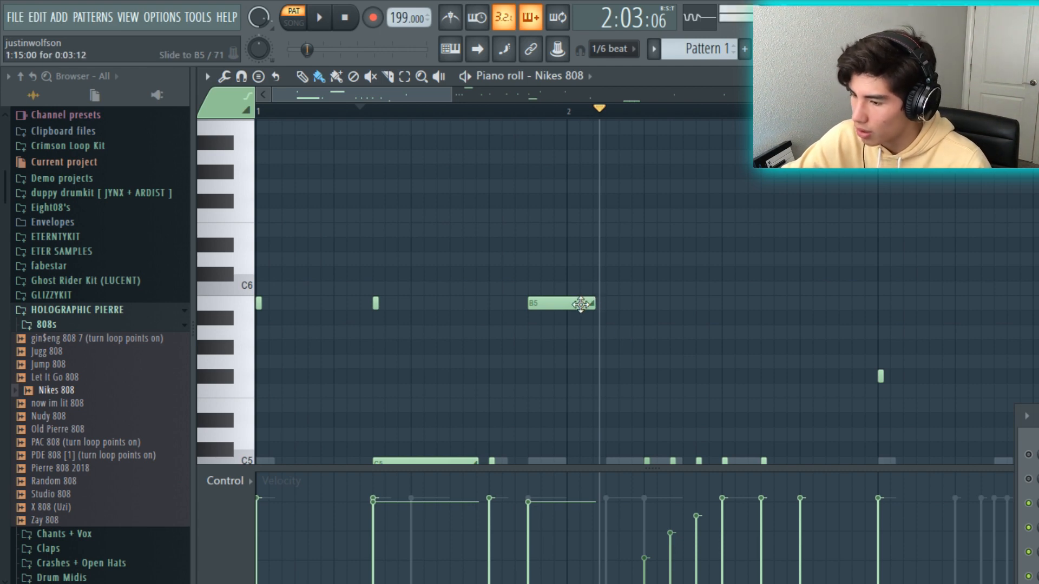
double_click(580, 304)
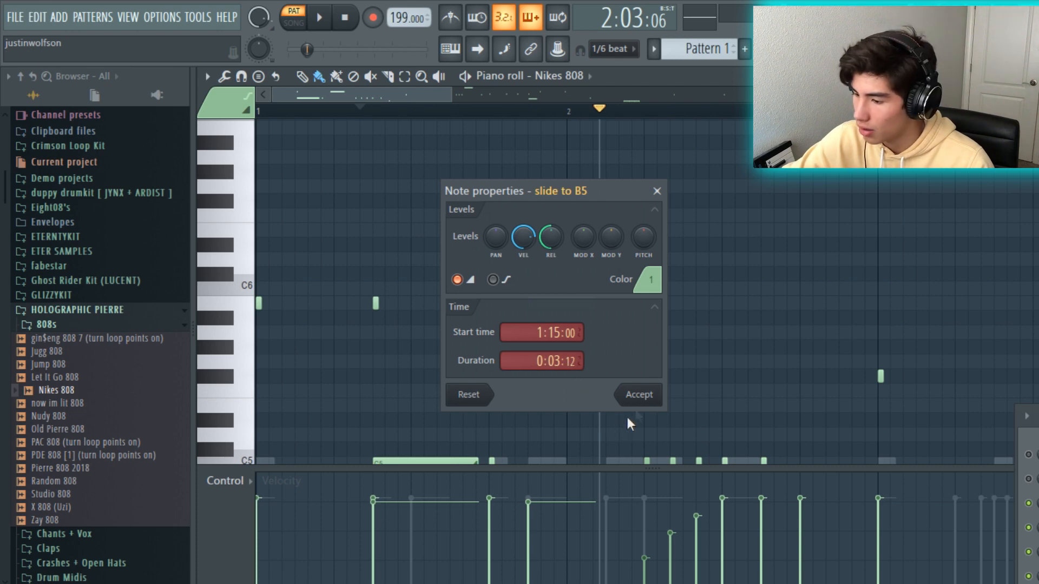
click(633, 395)
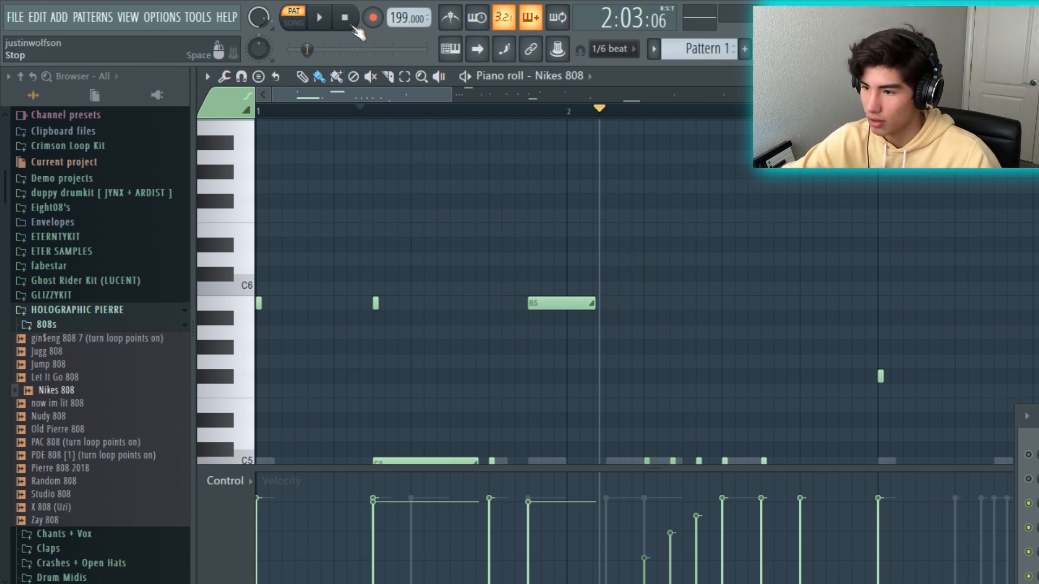
key(space)
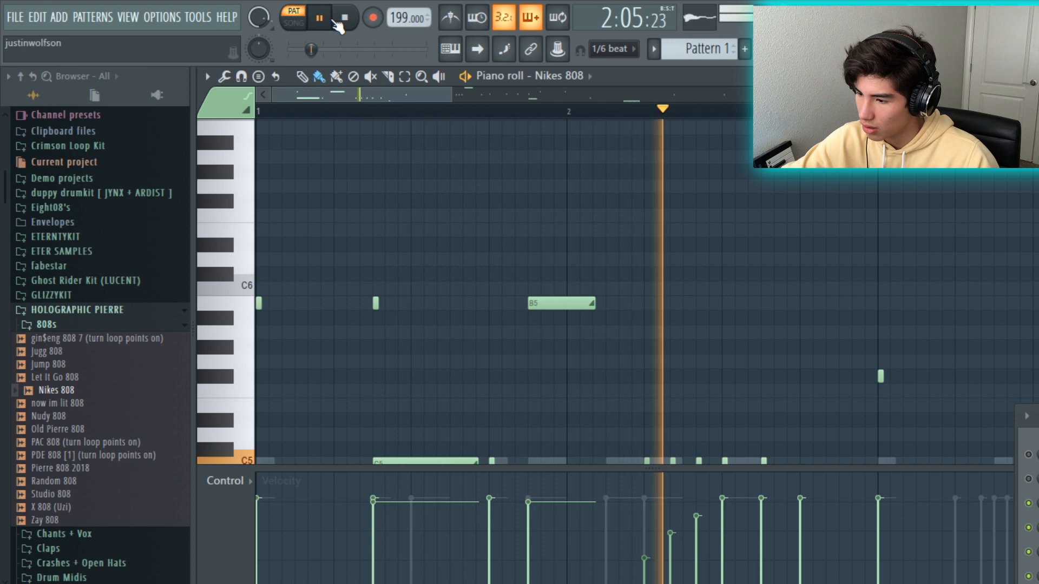
Raise the F#6 slide note near the end of bar 3 to G6, lengthen it to 0:04:04, and play it.
drag(446, 99, 553, 158)
click(526, 111)
click(319, 18)
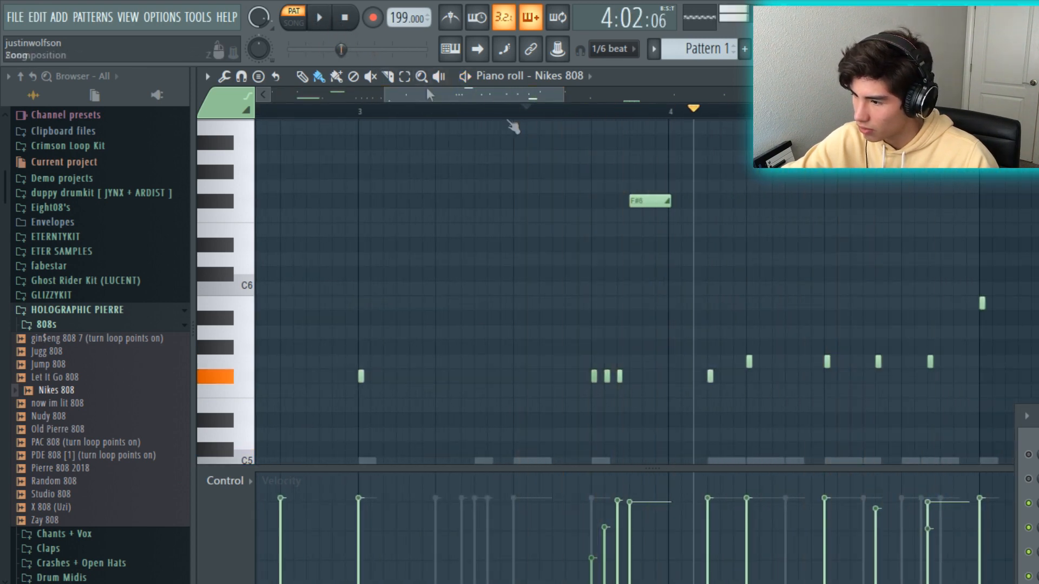
drag(658, 205, 663, 185)
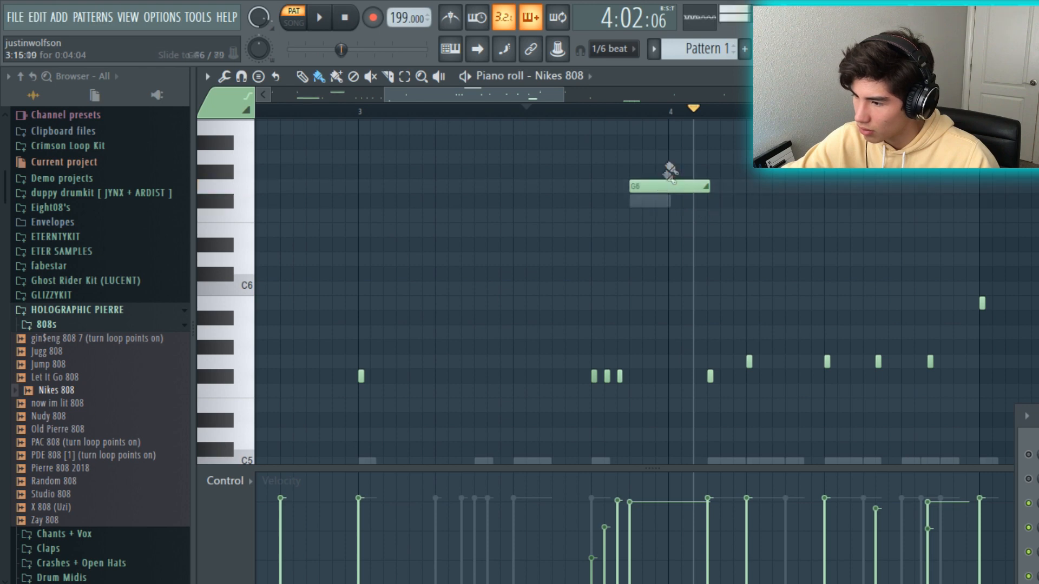
click(565, 110)
click(326, 21)
click(563, 111)
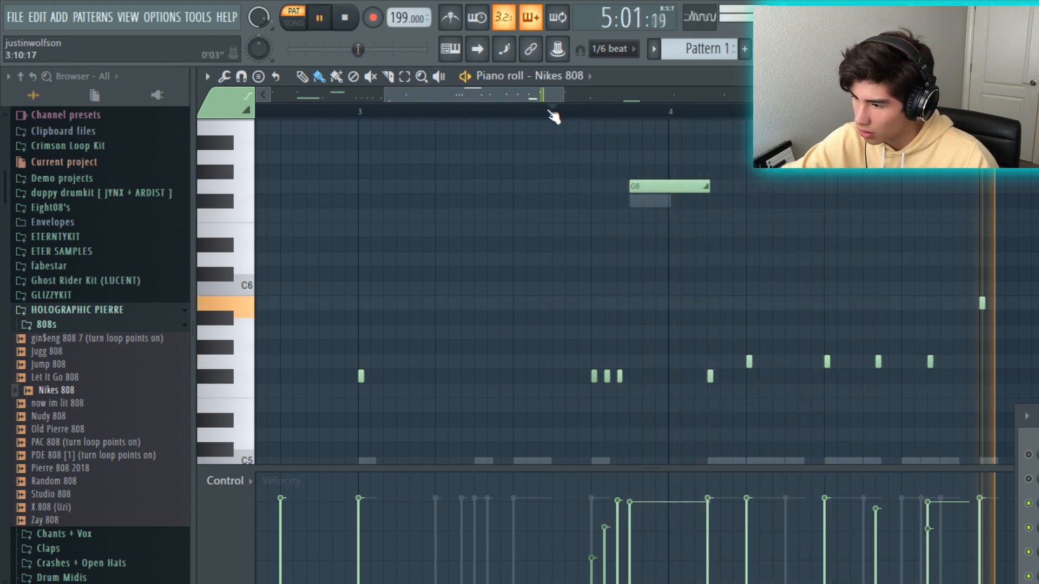
Shorten the G6 slide note so it ends shortly after the start of bar 4, and replay it.
click(556, 113)
drag(708, 188, 682, 189)
click(591, 111)
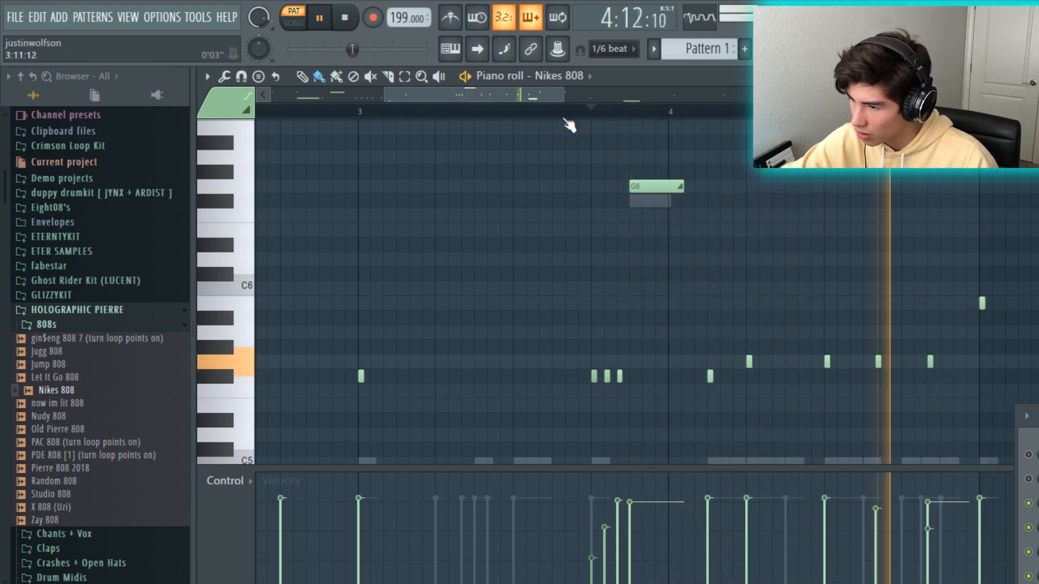
Shorten the B4 slide note near the end of bar 4 to 0:00:04 and lower it to G4.
scroll(725, 260, down, 5)
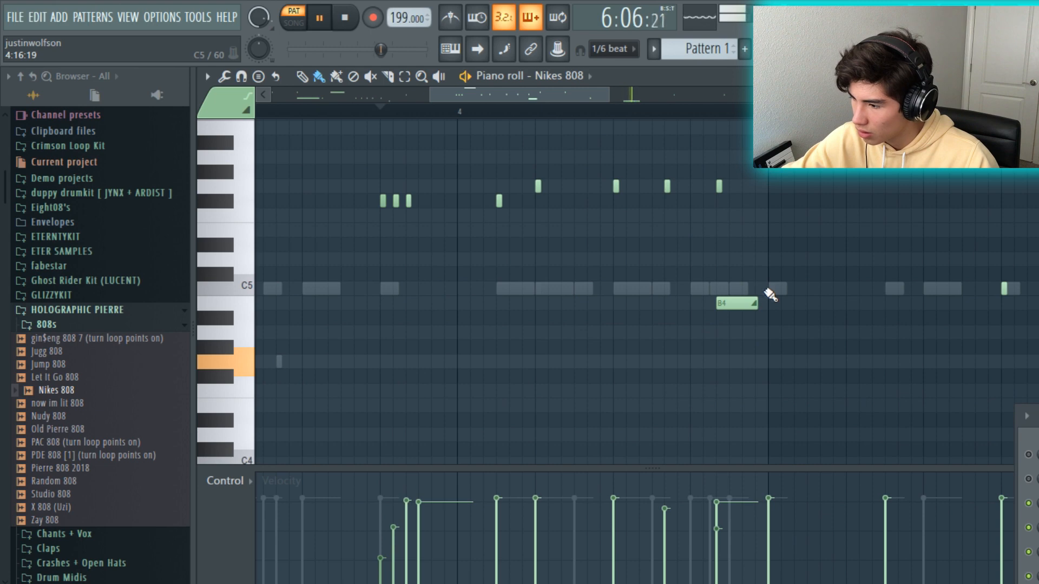
drag(755, 302, 719, 303)
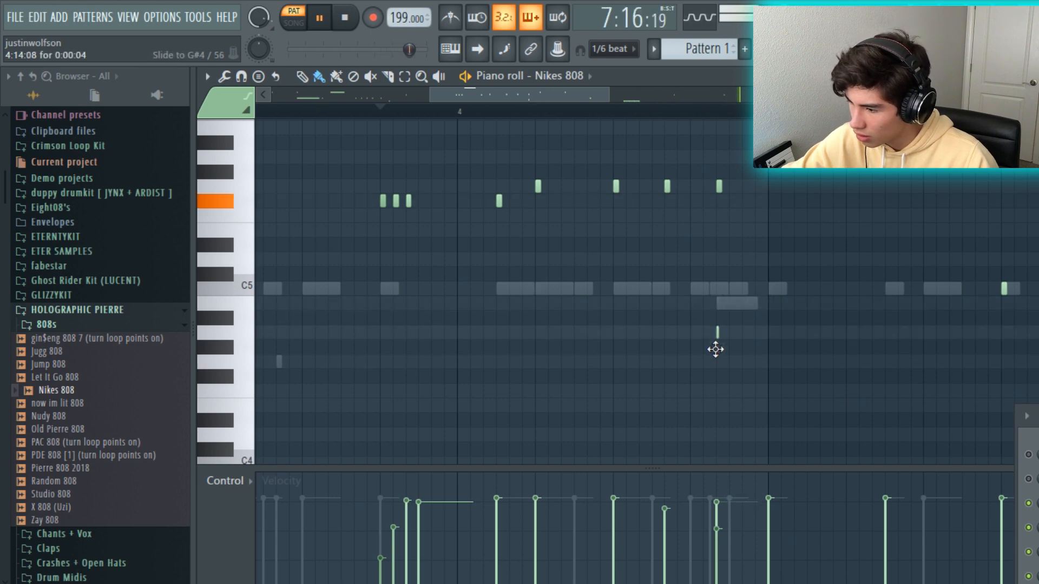
drag(716, 350, 716, 350)
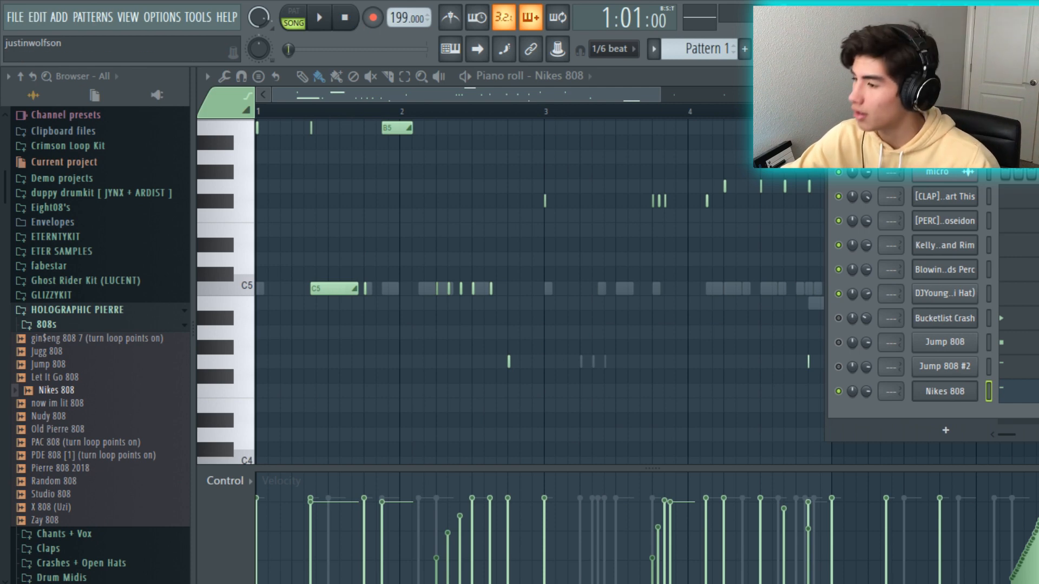
Play the playlist arrangement in song mode, mute the Nikes 808 channel, and unmute Jump 808 #2 and Bucketlist Crash.
drag(909, 99, 979, 141)
click(774, 48)
click(327, 18)
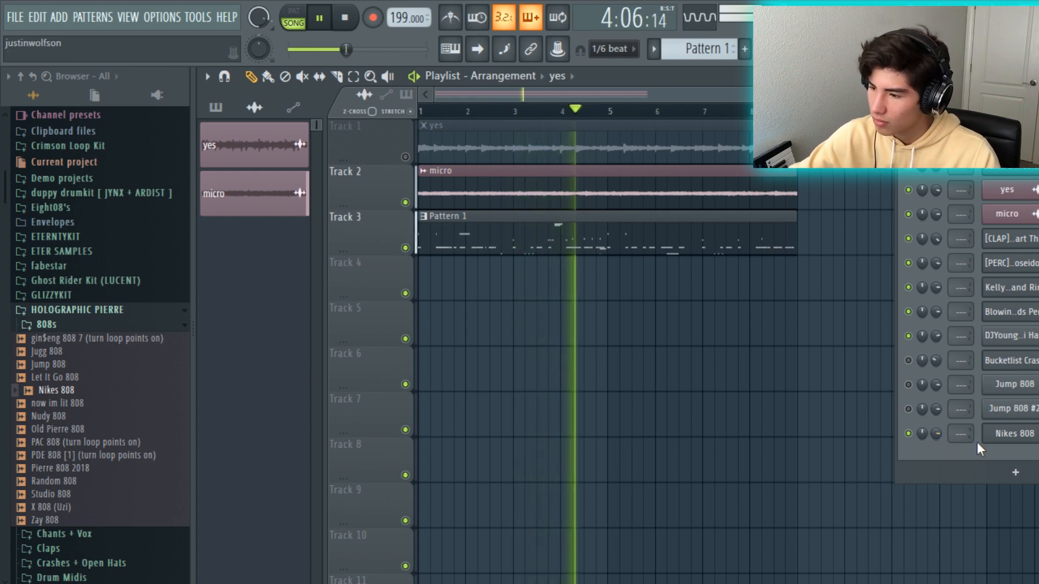
click(909, 435)
click(908, 410)
click(908, 362)
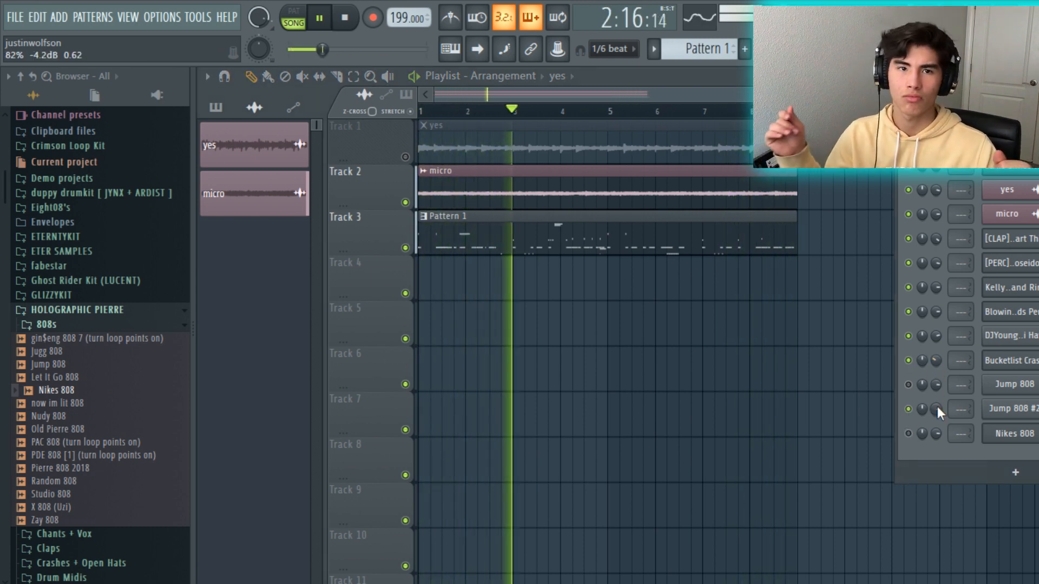
Mute the micro track, unmute the yes track, and play the arrangement with that melody.
click(405, 202)
click(405, 157)
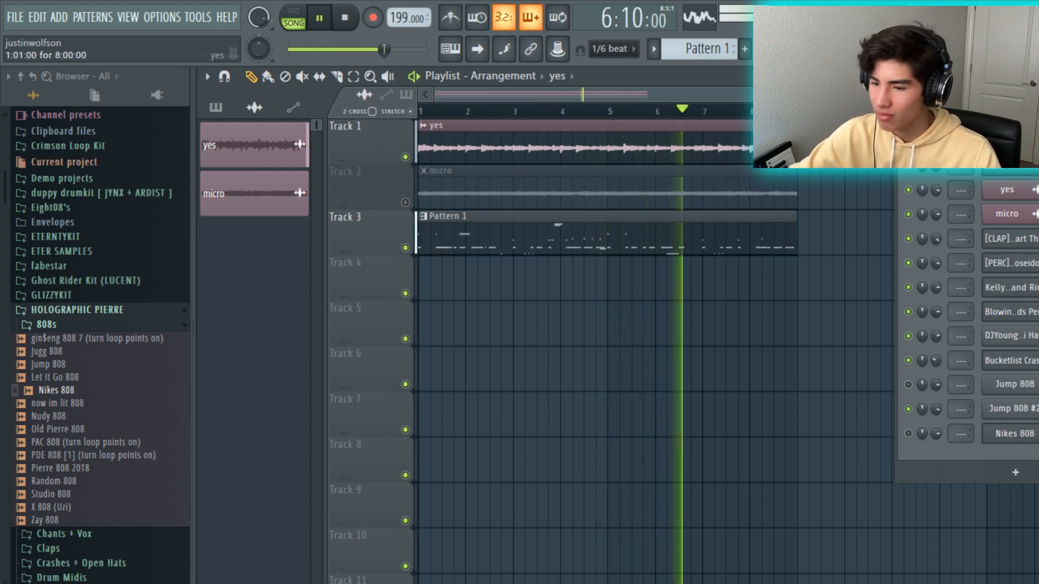
click(345, 18)
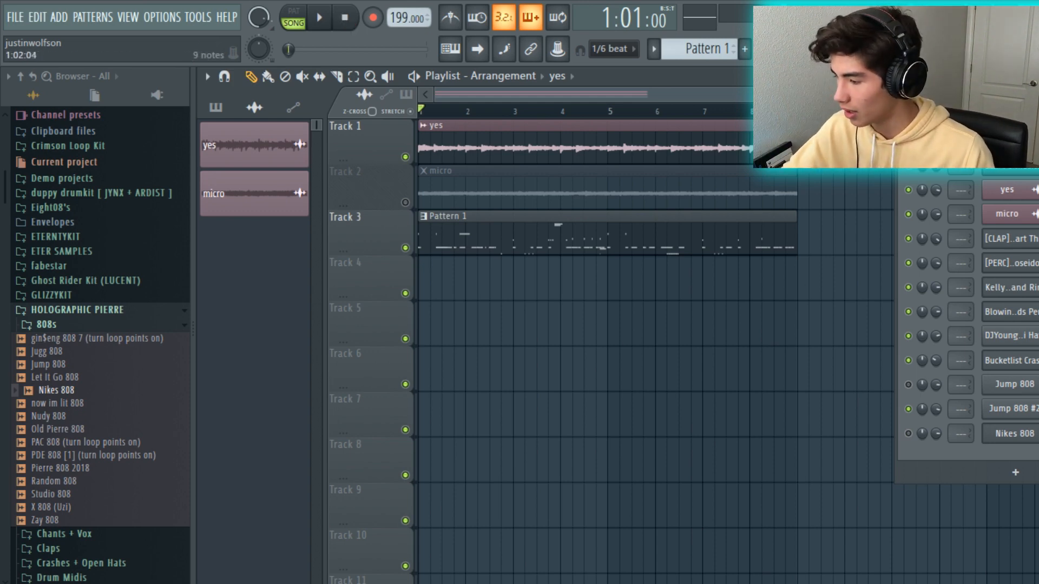
Open the Nikes 808 notes in the piano roll and examine the whole pattern with the channel rack out of the way.
click(1037, 384)
click(1038, 408)
click(1038, 433)
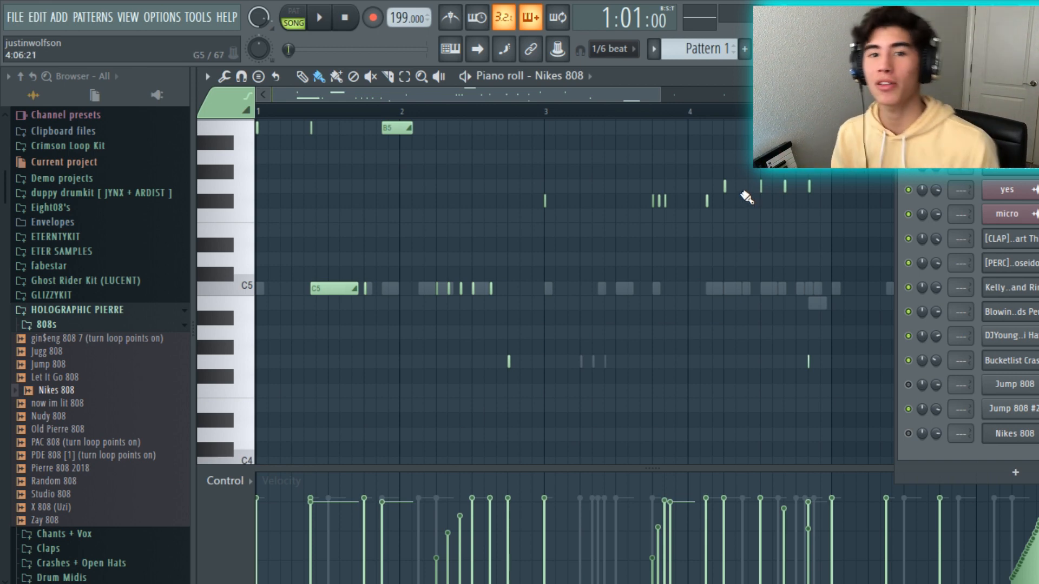
drag(962, 108, 1018, 247)
drag(658, 95, 936, 214)
scroll(936, 213, up, 2)
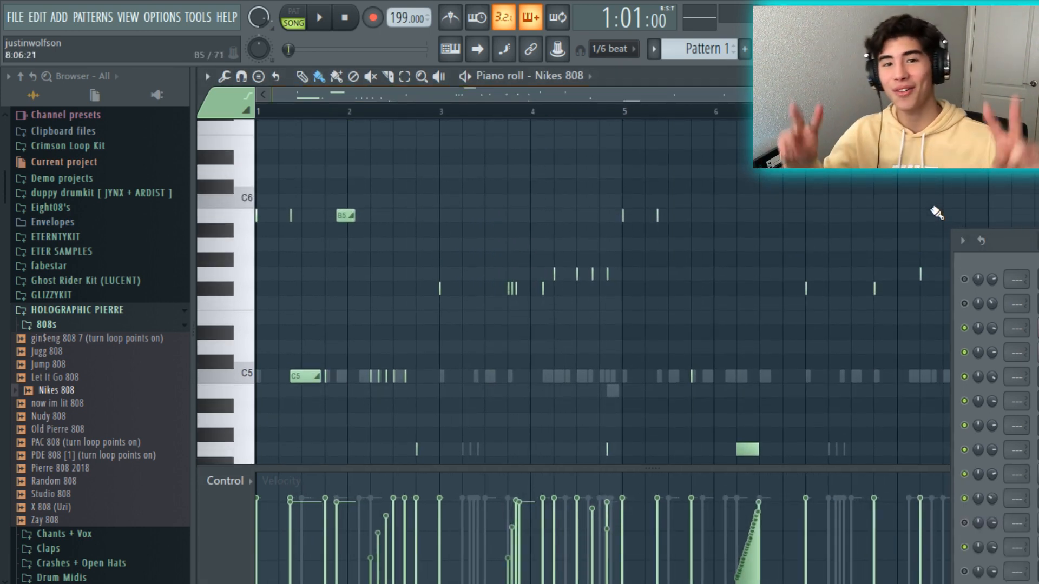